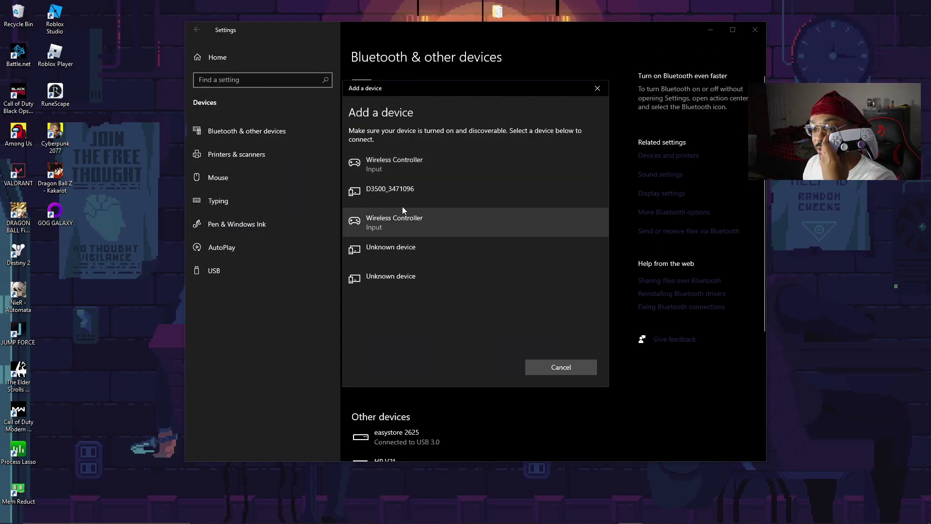
Step: Pair the Wireless Controller over Bluetooth and close the 'Your device is ready to go!' confirmation
left_click(391, 156)
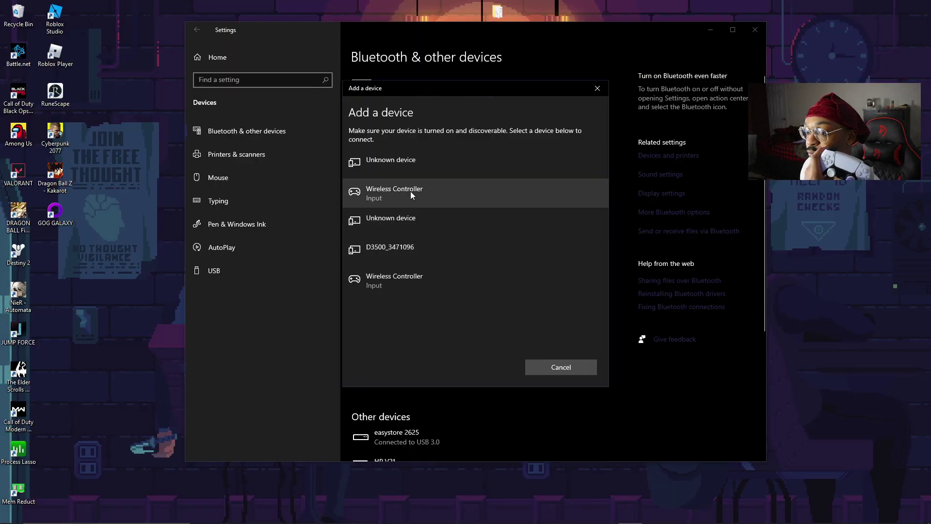
left_click(416, 290)
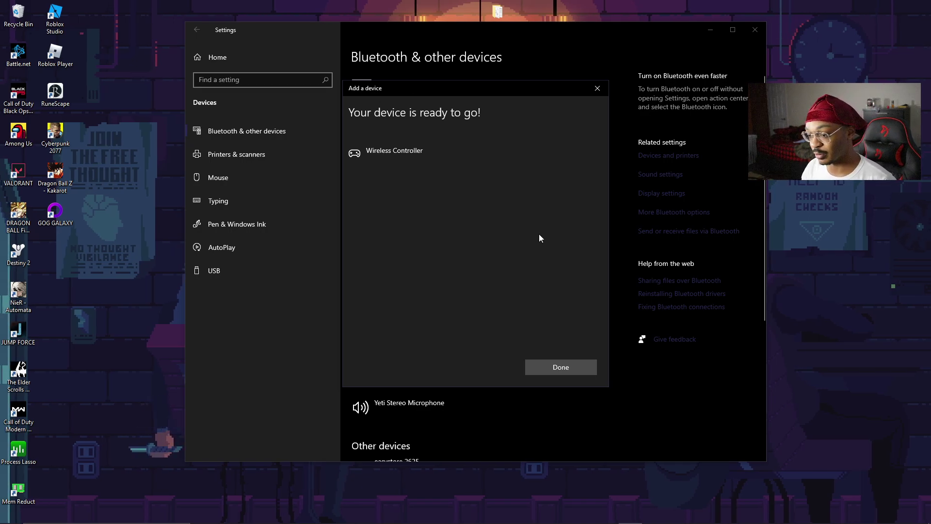
left_click(570, 370)
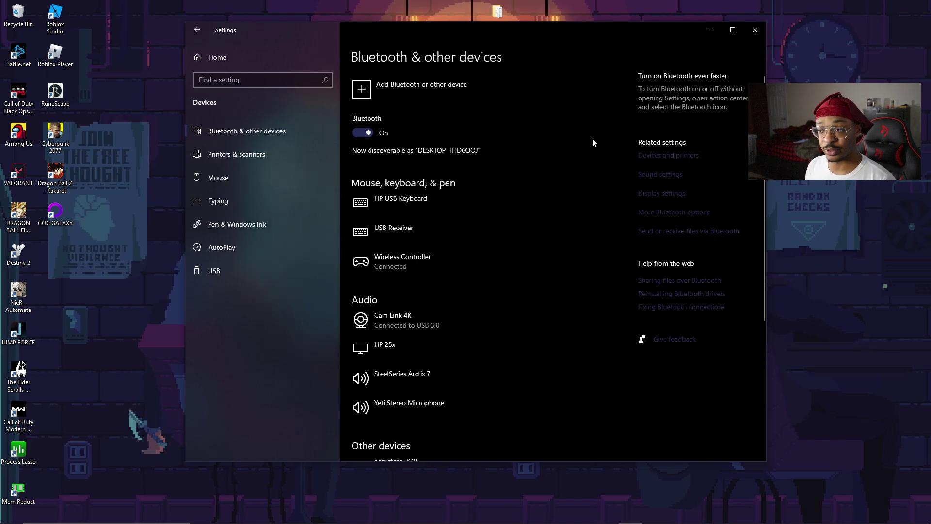
Step: Close Settings and open DS4Windows from its system tray icon to see Controller 1 on profile P1
left_click(753, 31)
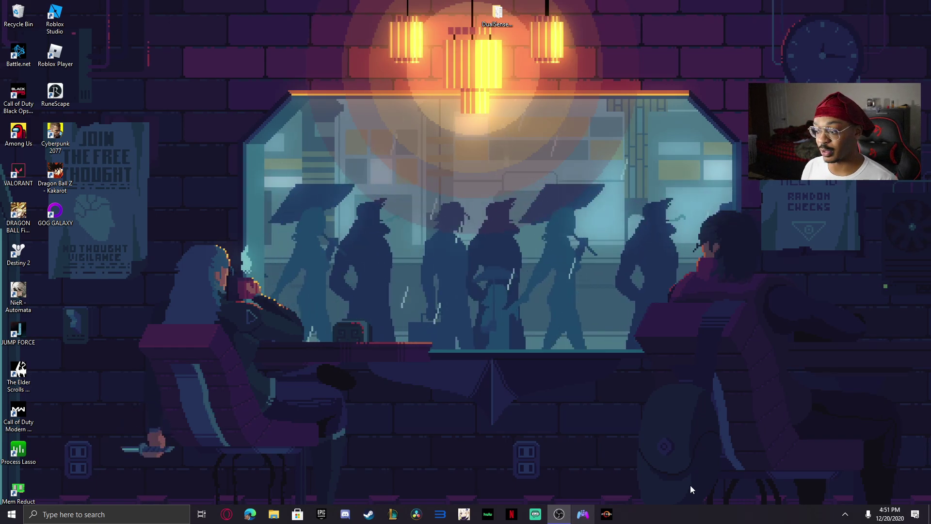
left_click(845, 514)
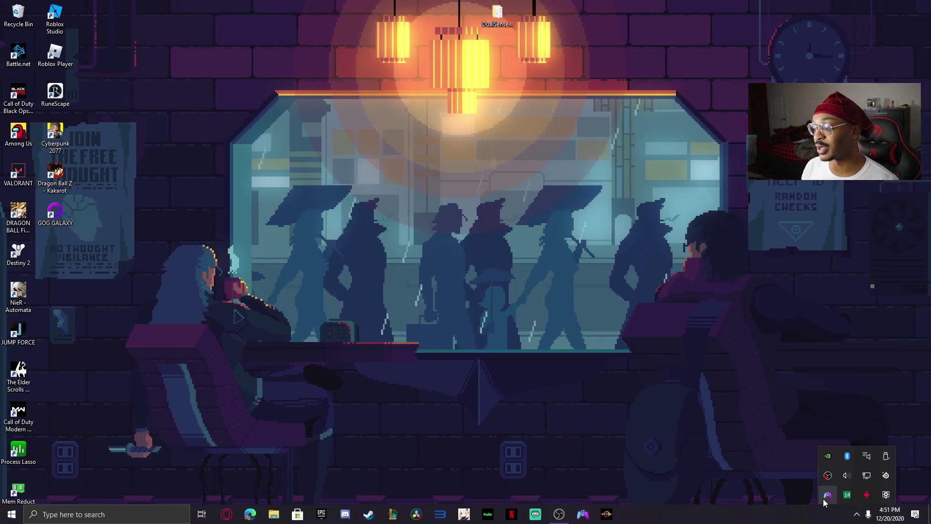
right_click(828, 494)
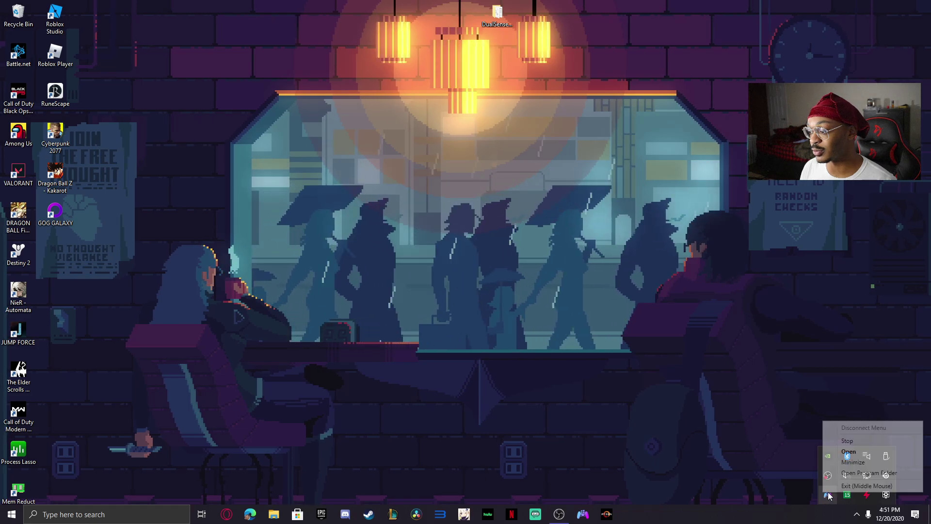
left_click(848, 451)
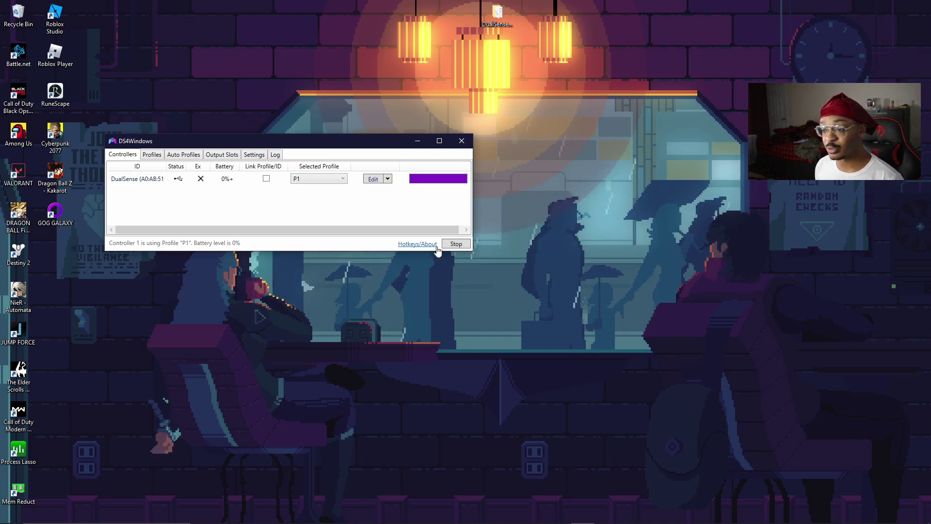
Step: View the controller light colour options twice and keep the custom colour unchanged
right_click(458, 179)
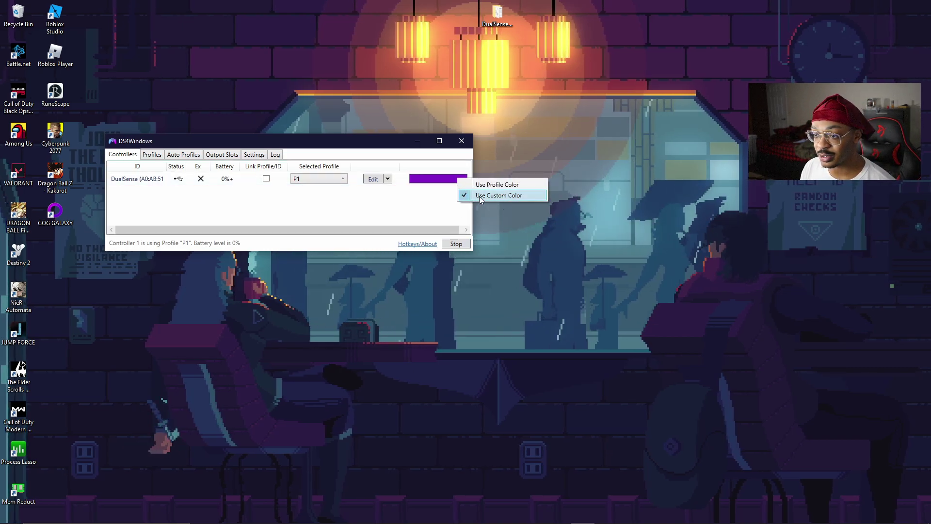
left_click(417, 226)
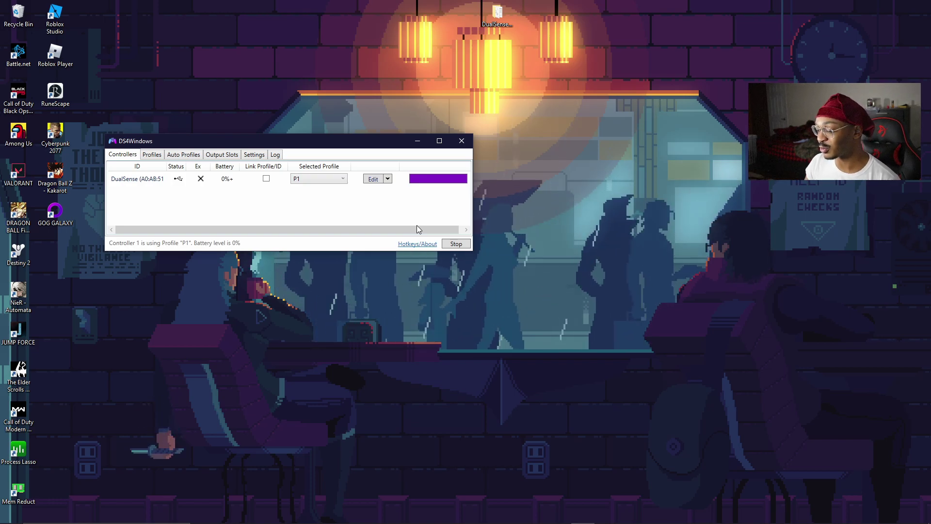
left_click(457, 180)
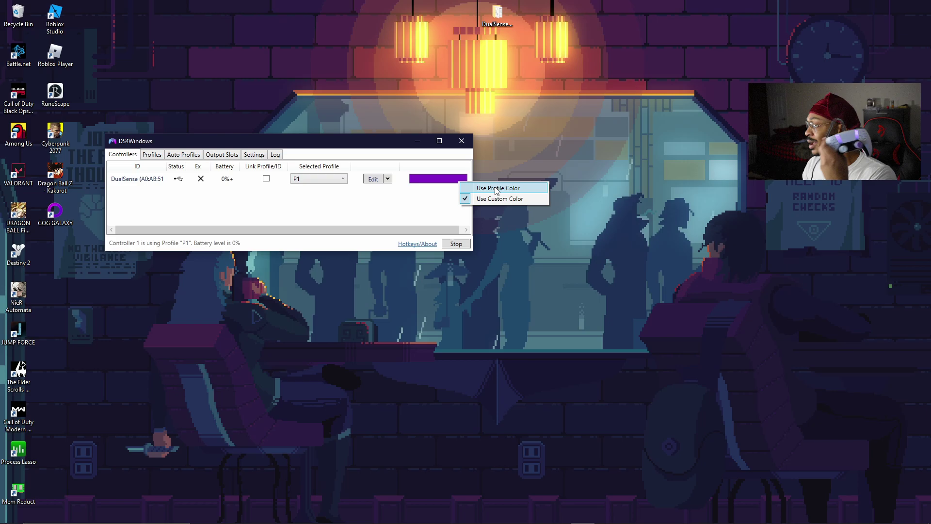
left_click(382, 207)
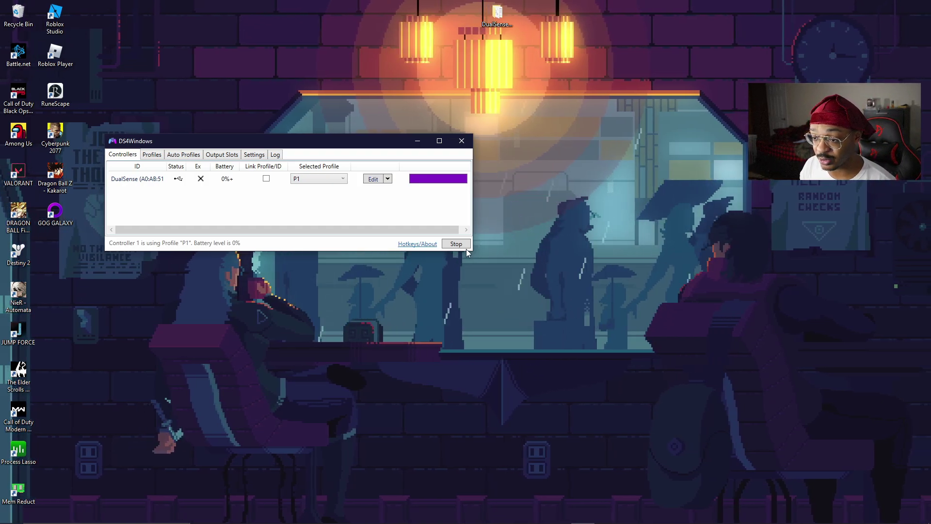
Step: Stop DS4Windows controller handling and close its window
left_click(459, 244)
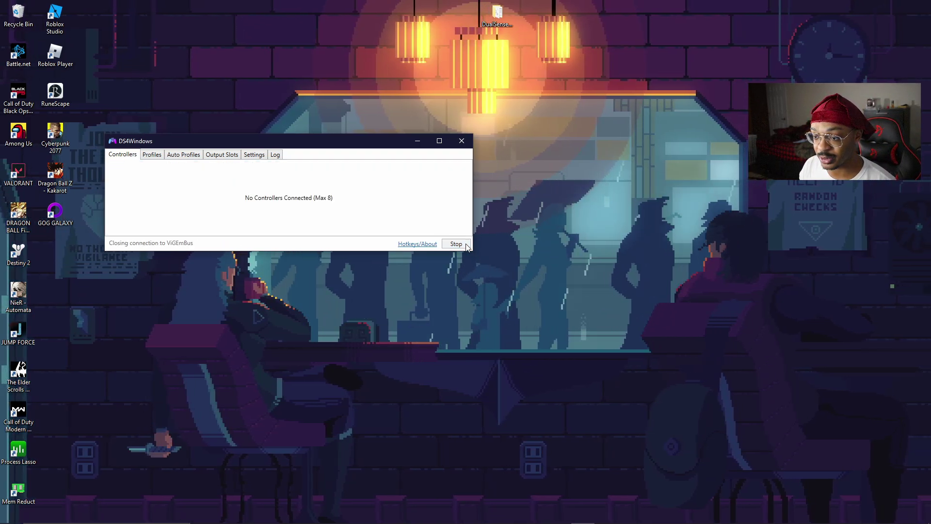
left_click(461, 141)
mouse_move(754, 511)
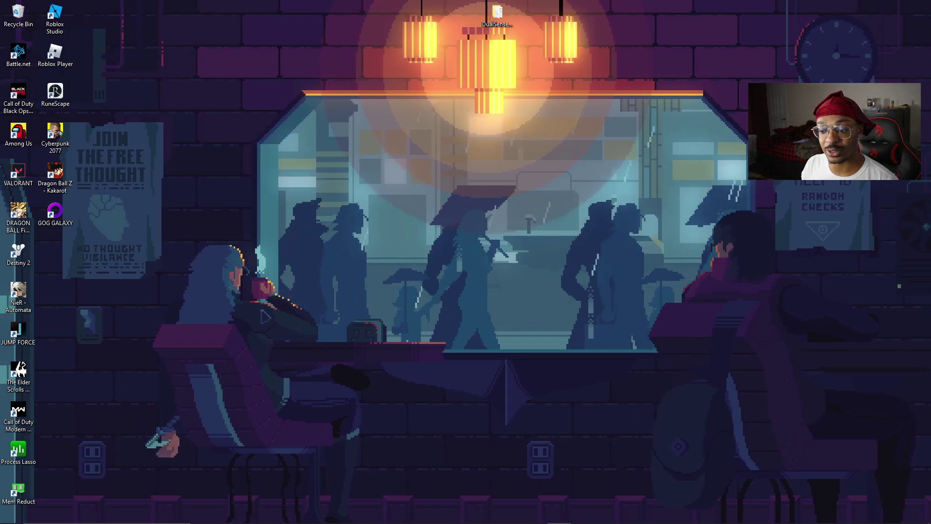
Step: Launch Big Picture mode and move focus across the featured games and down to Store
mouse_move(356, 519)
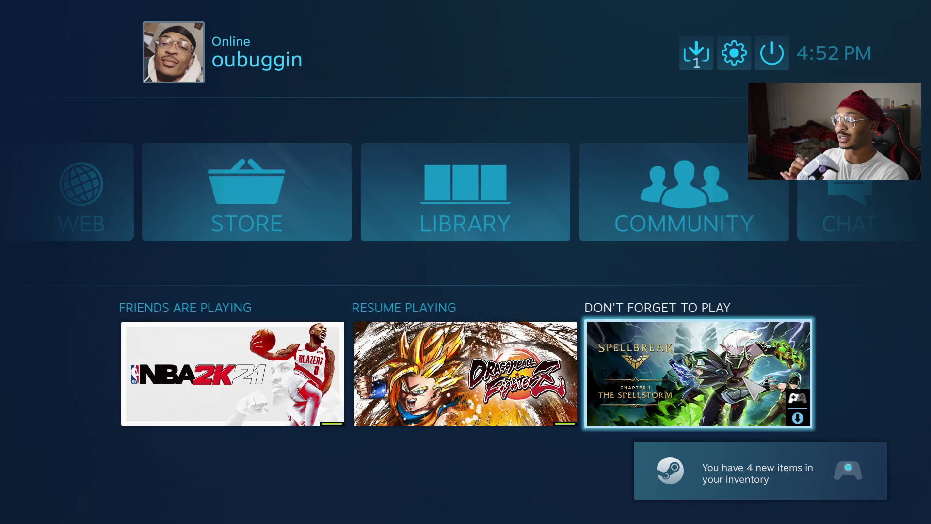
key("Left")
key("Right")
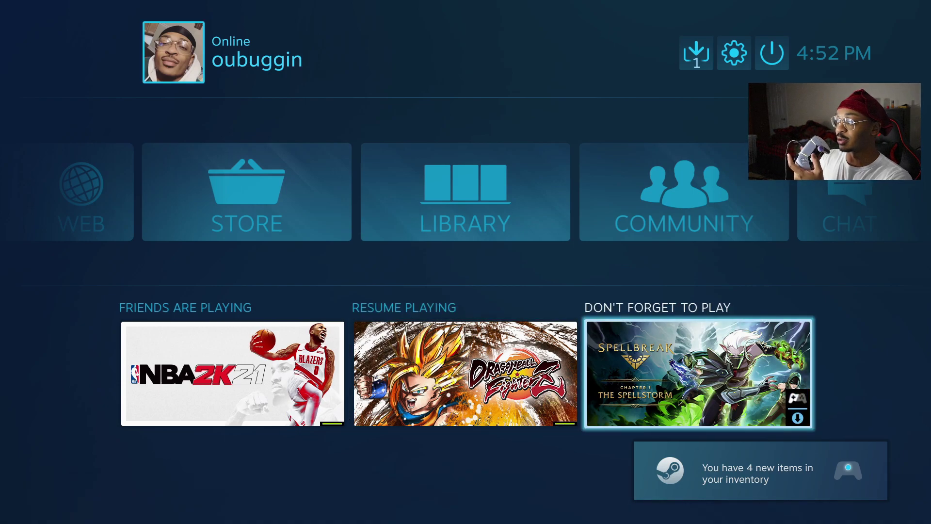
key("Left")
key("Left")
key("Up")
key("Up")
key("Down")
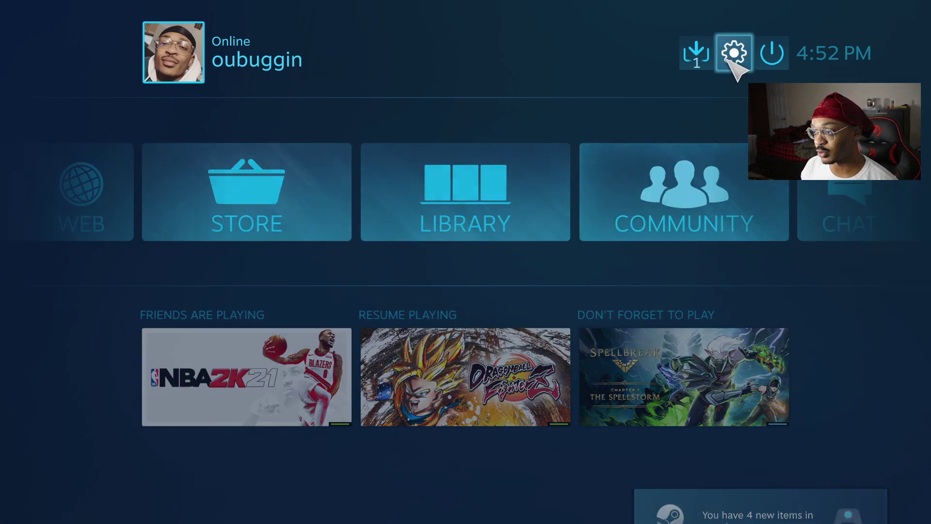
Step: Go to Controller Settings and open PREFERENCES for the detected PlayStation 5 Controller
left_click(733, 52)
left_click(172, 199)
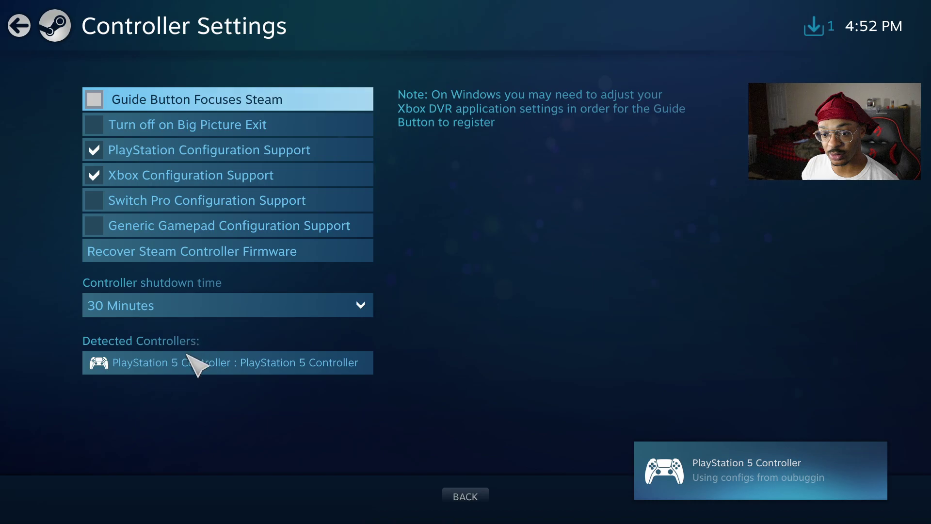
left_click(203, 369)
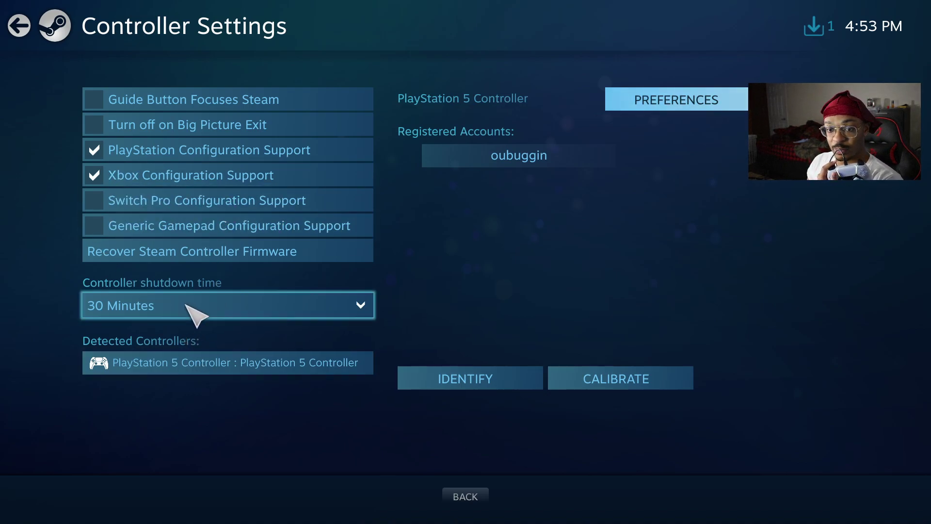
left_click(671, 116)
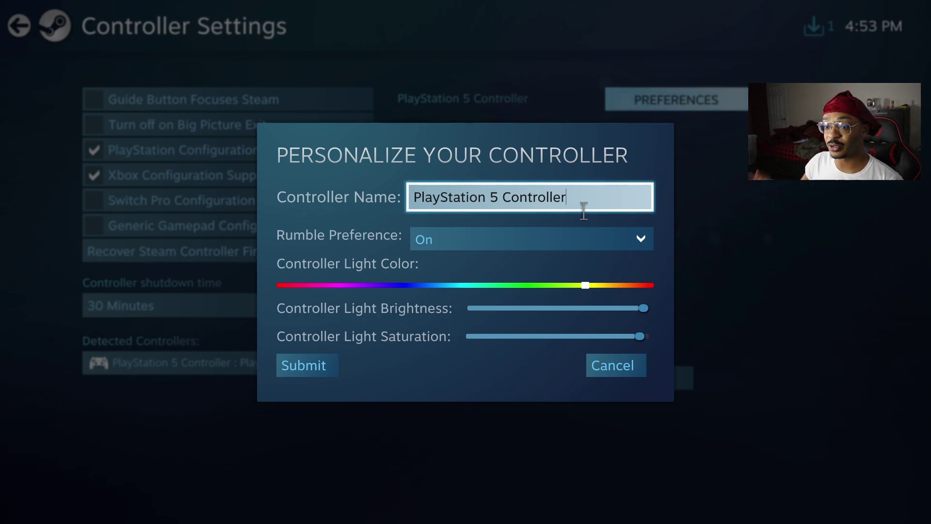
Step: Reopen the controller preferences and leave Rumble Preference set to On
left_click(601, 360)
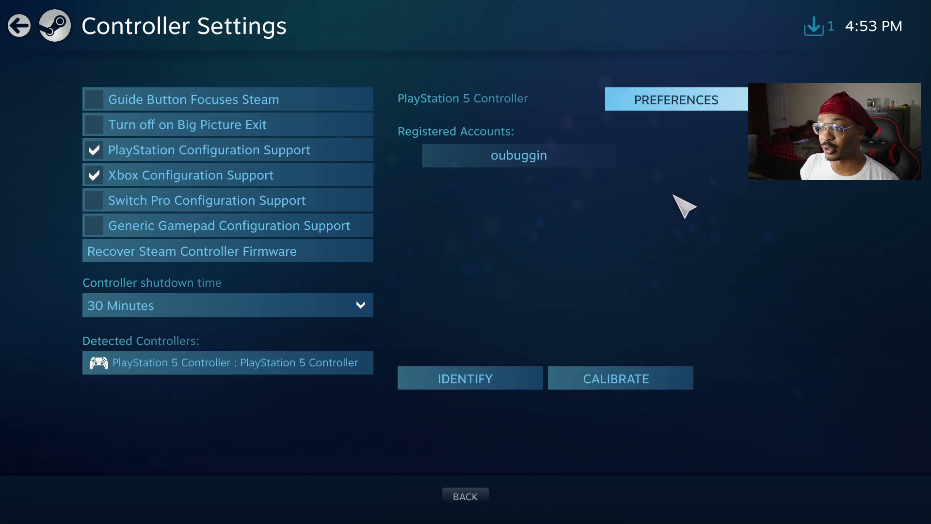
left_click(694, 107)
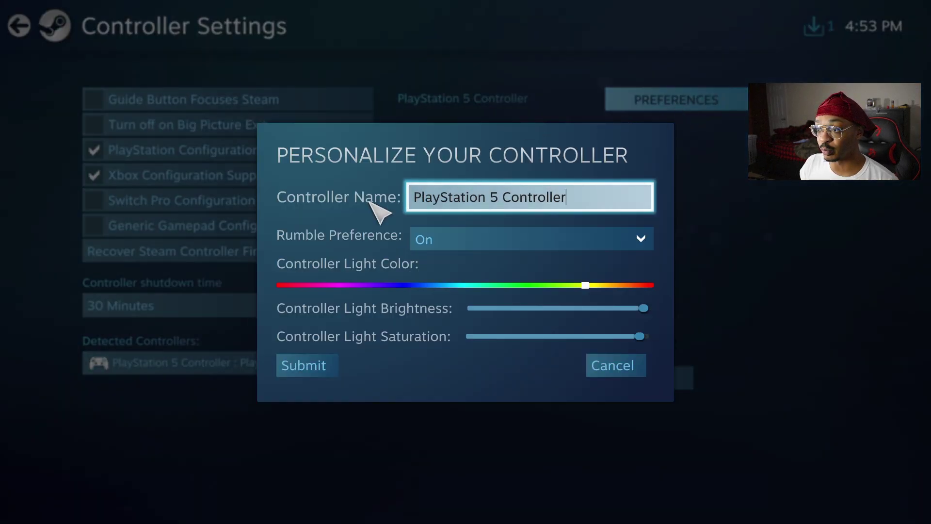
left_click(474, 243)
left_click(468, 289)
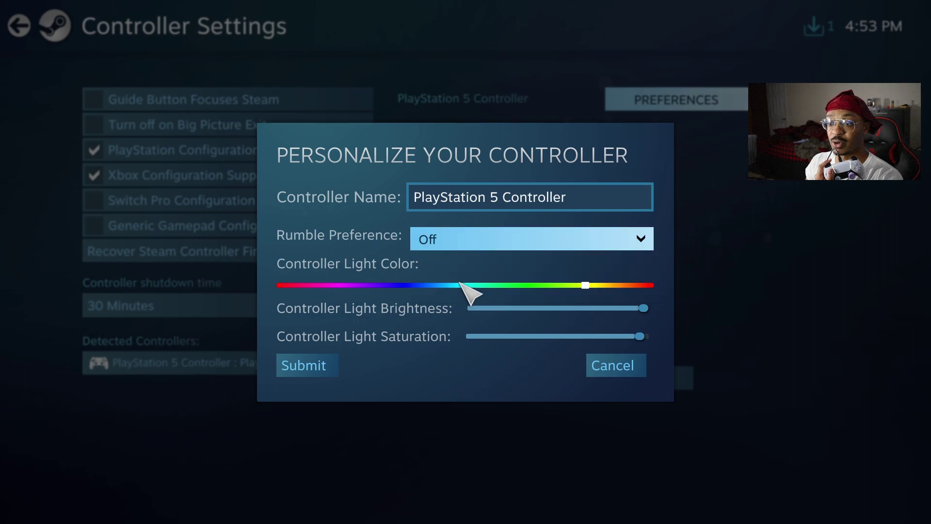
left_click(465, 240)
left_click(473, 264)
left_click(471, 237)
left_click(462, 287)
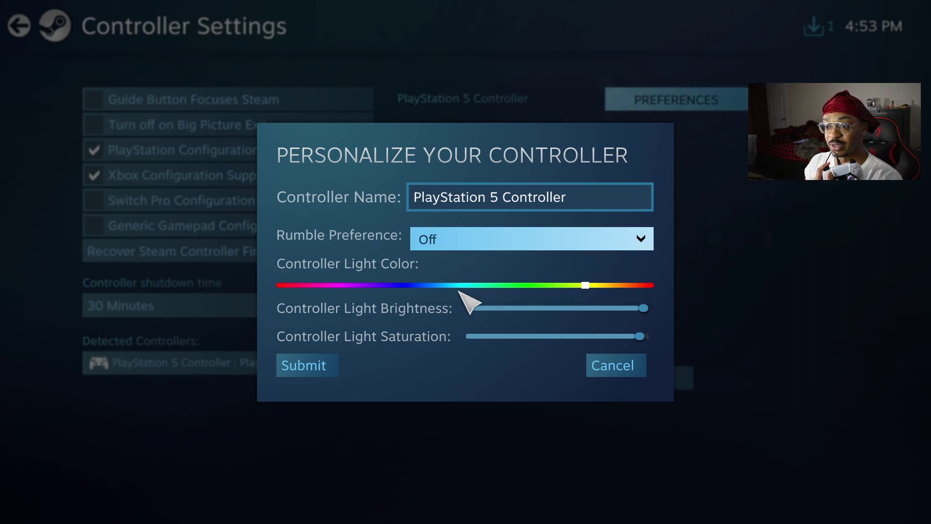
left_click(444, 239)
left_click(462, 265)
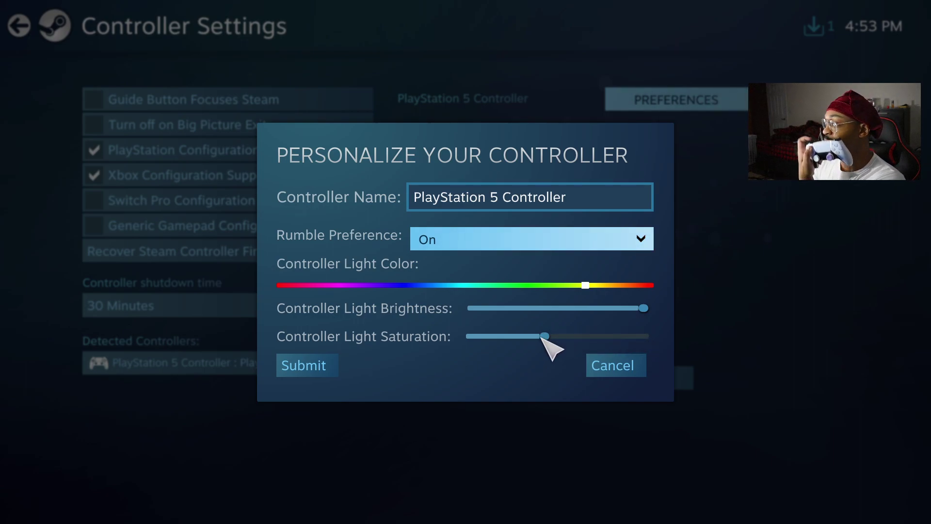
Step: Drag Controller Light Saturation to its minimum and submit the personalization
left_click_drag(546, 337, 524, 321)
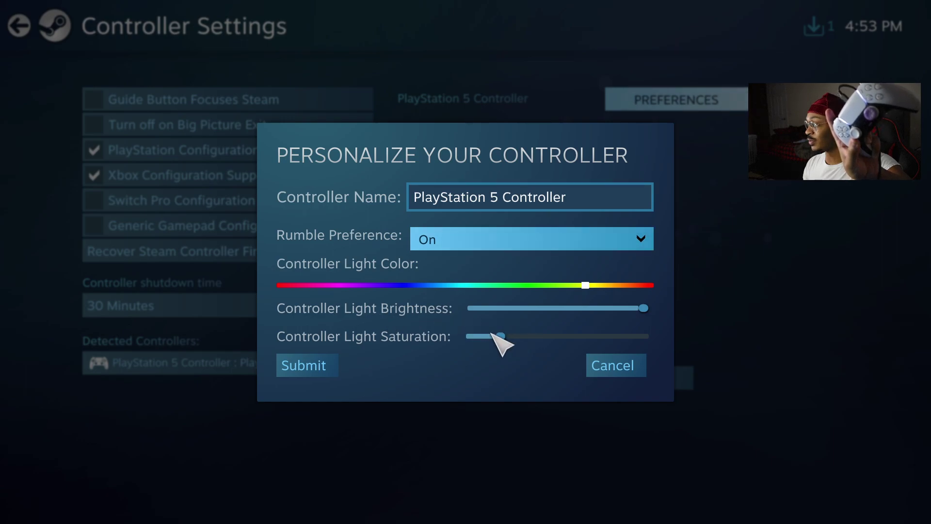
left_click_drag(634, 341, 691, 315)
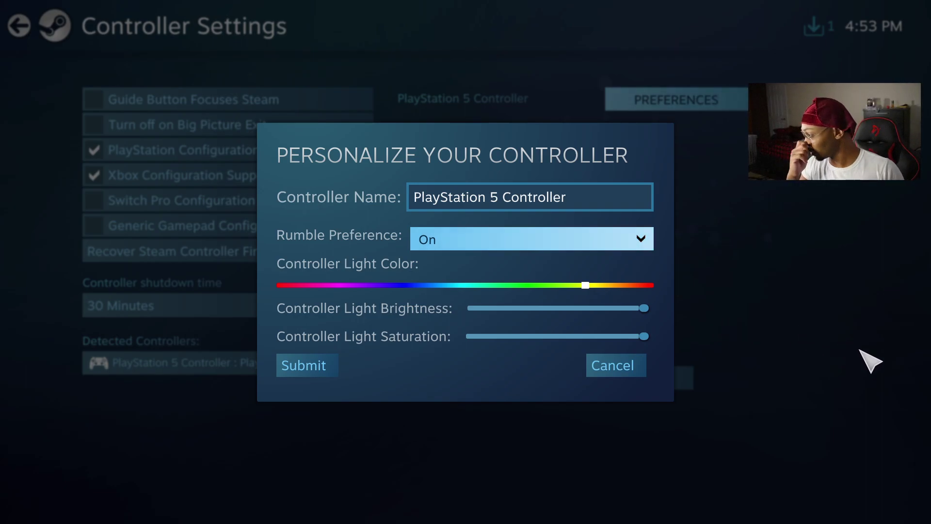
left_click(303, 370)
key("Down")
key("Down")
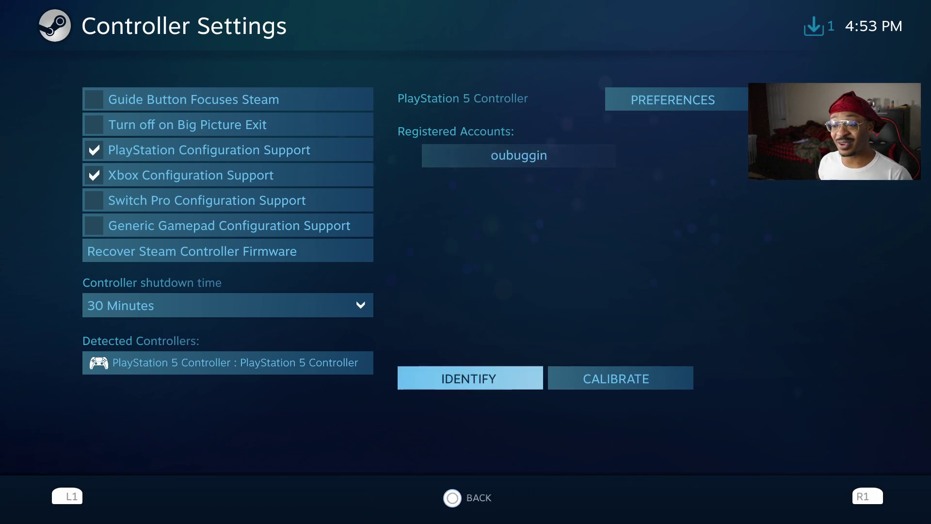
Step: Back out of Controller Settings to the home screen, open Library and scroll the Games grid
key("Right")
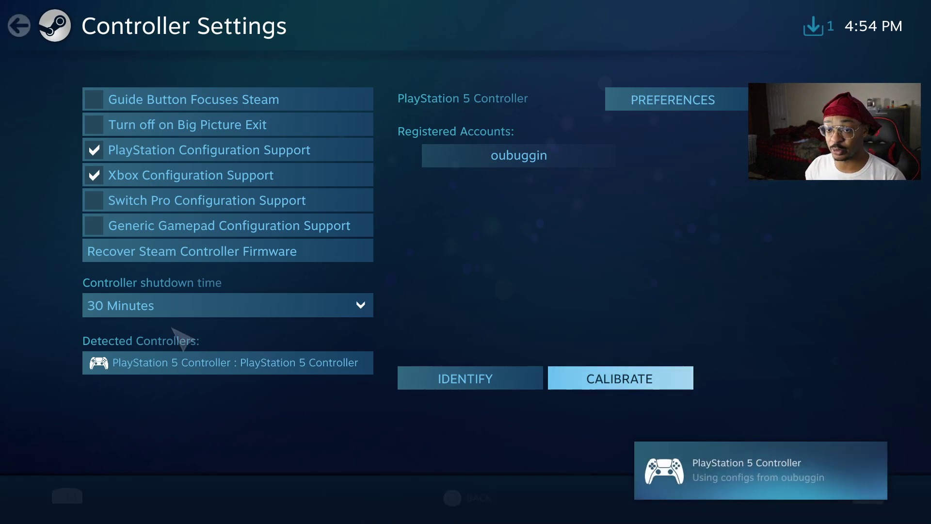
left_click(19, 26)
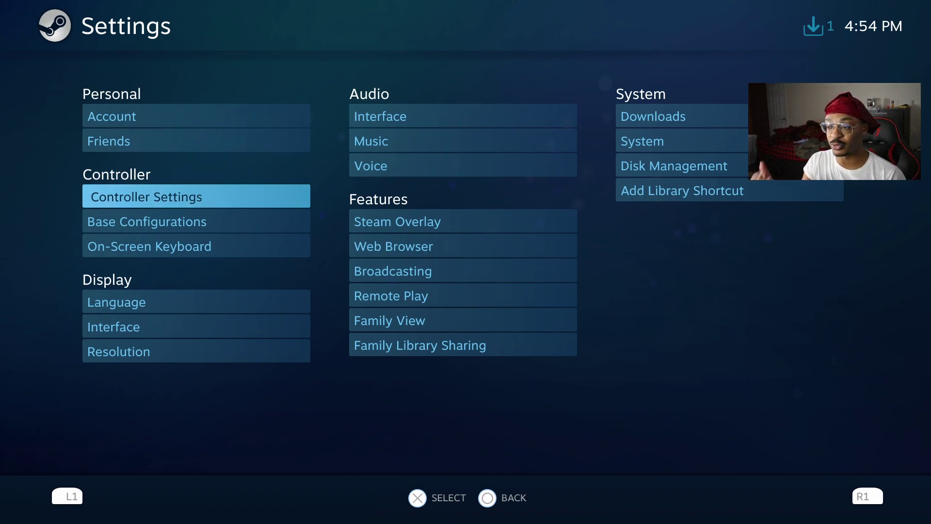
left_click(17, 28)
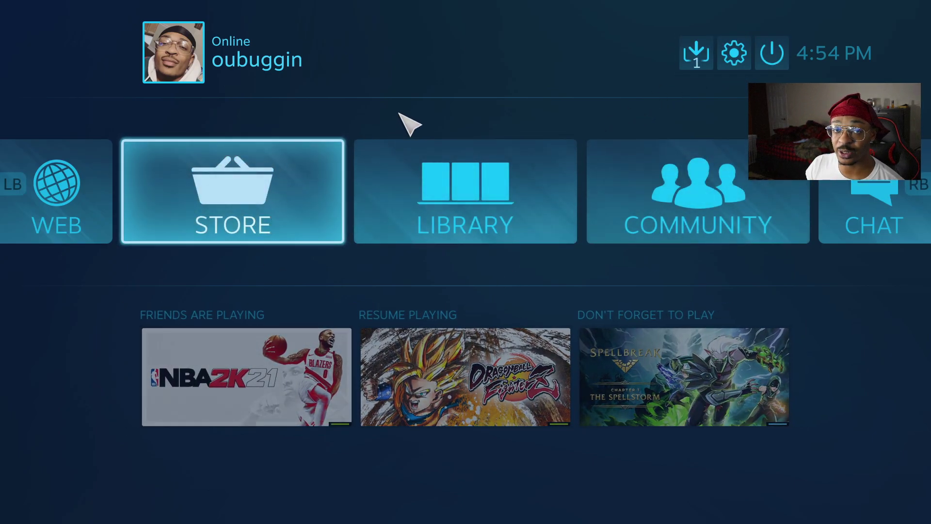
left_click(734, 53)
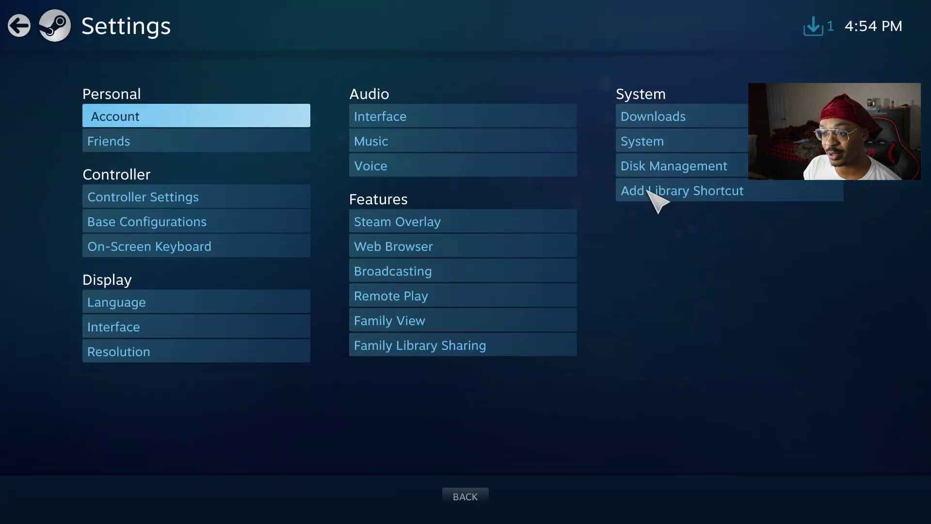
left_click(19, 25)
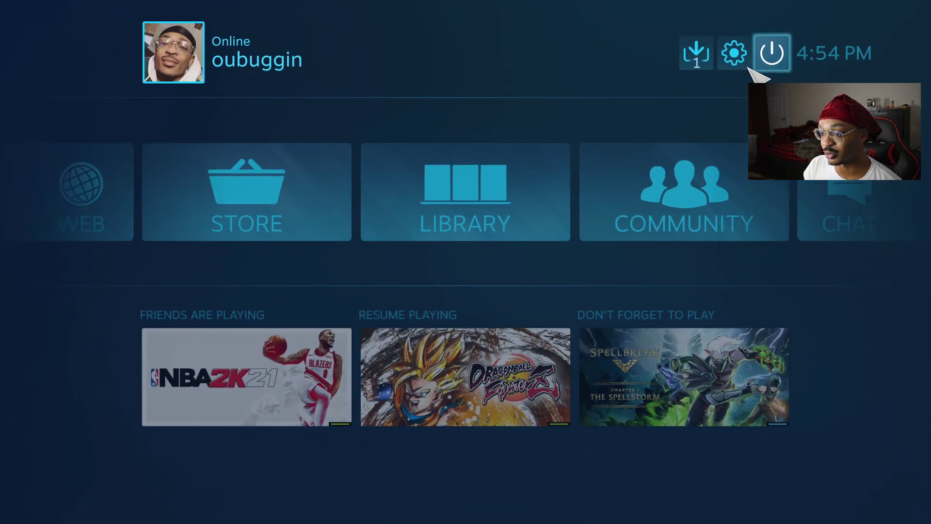
left_click(500, 192)
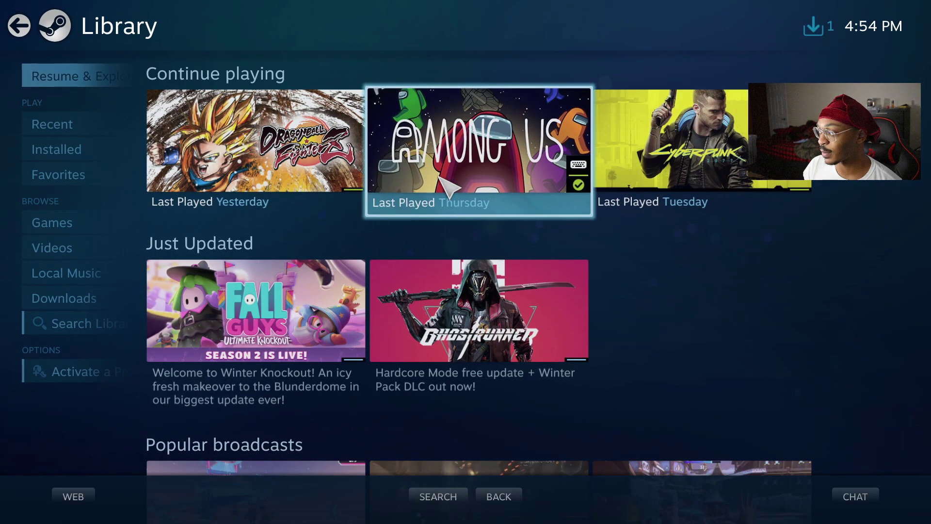
scroll(393, 310, "down", 10)
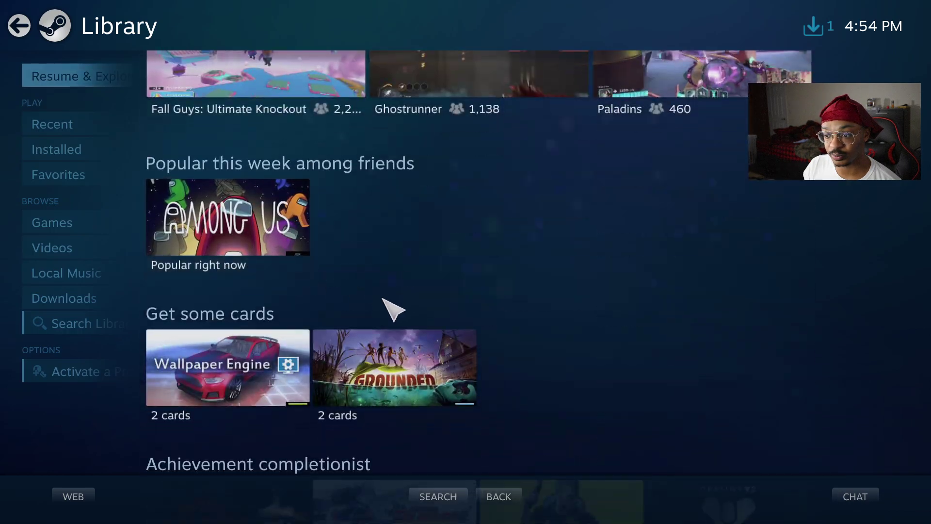
scroll(392, 311, "down", 5)
Step: Open Call of Duty Black Ops Cold War from the Games grid and select Manage Shortcut
left_click(112, 230)
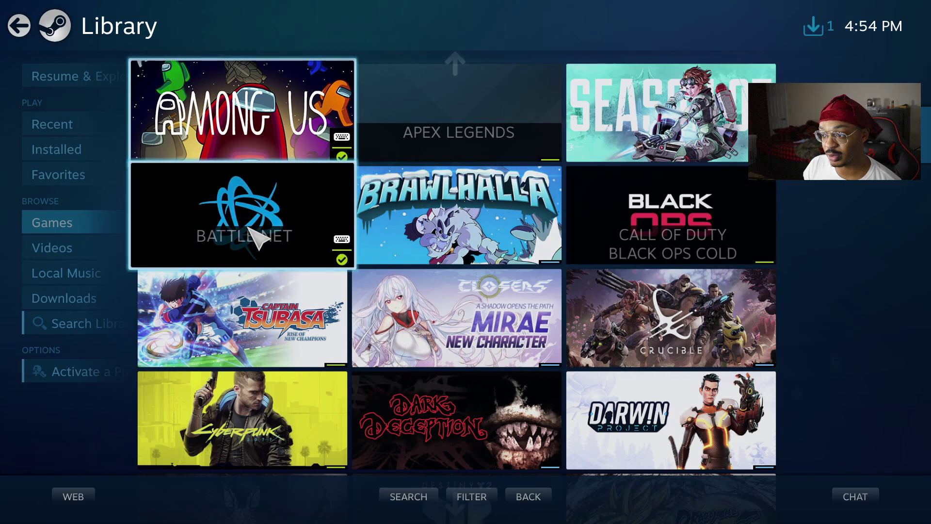
left_click(679, 228)
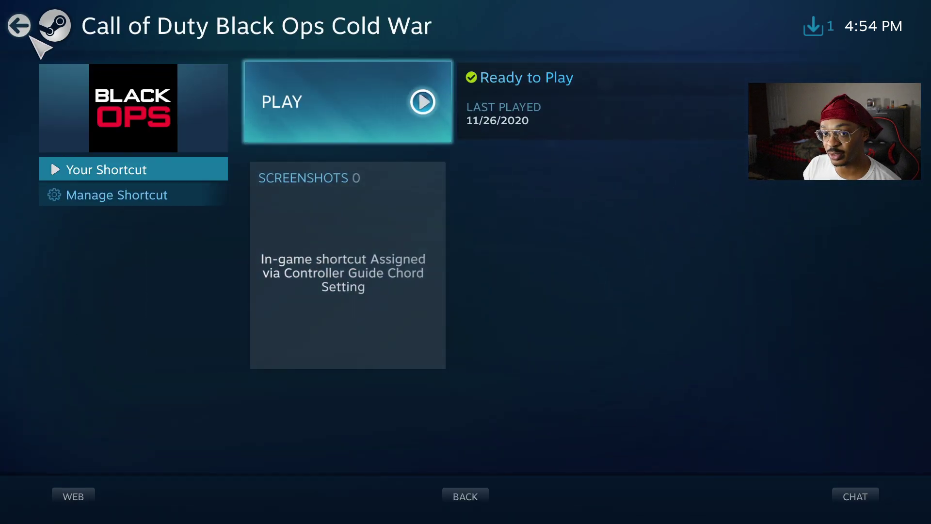
left_click(28, 33)
left_click(777, 250)
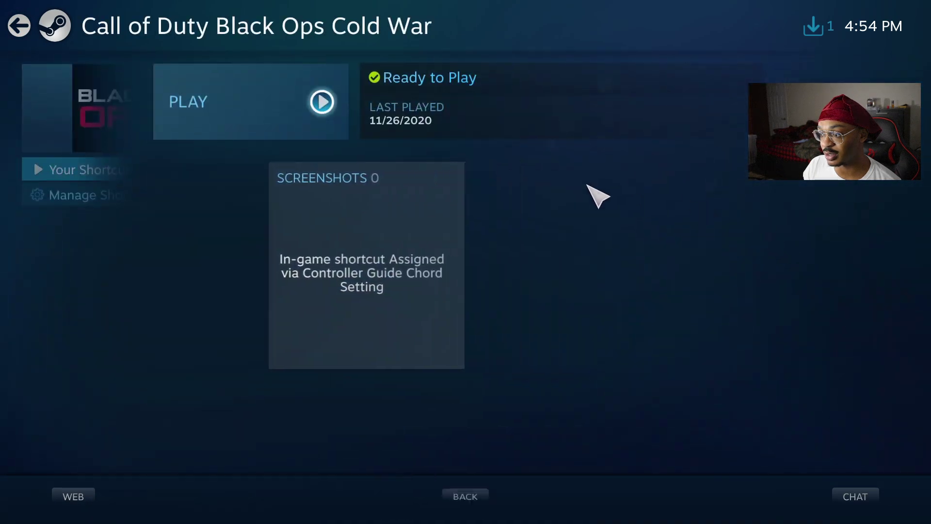
left_click(118, 201)
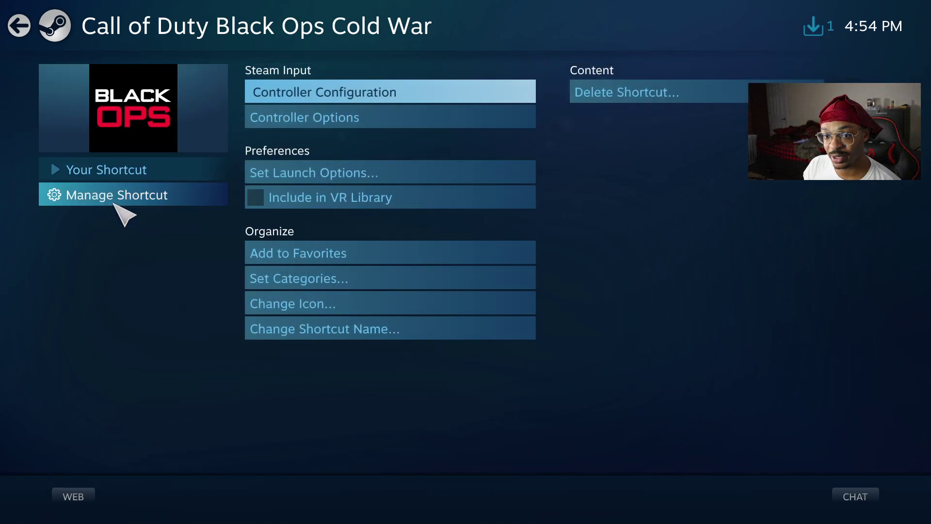
Step: Export the game's controller layout as a new template binding named 'Ps5' and click Done
left_click(295, 93)
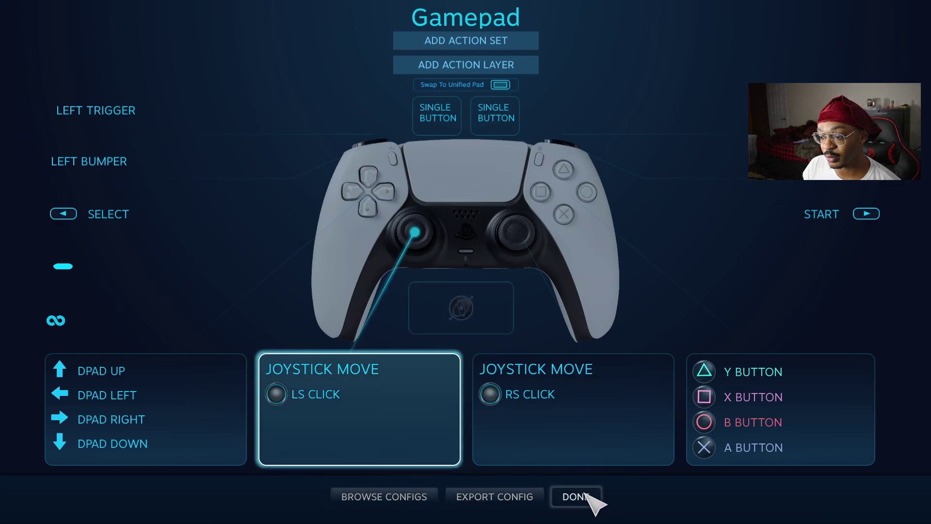
left_click(490, 497)
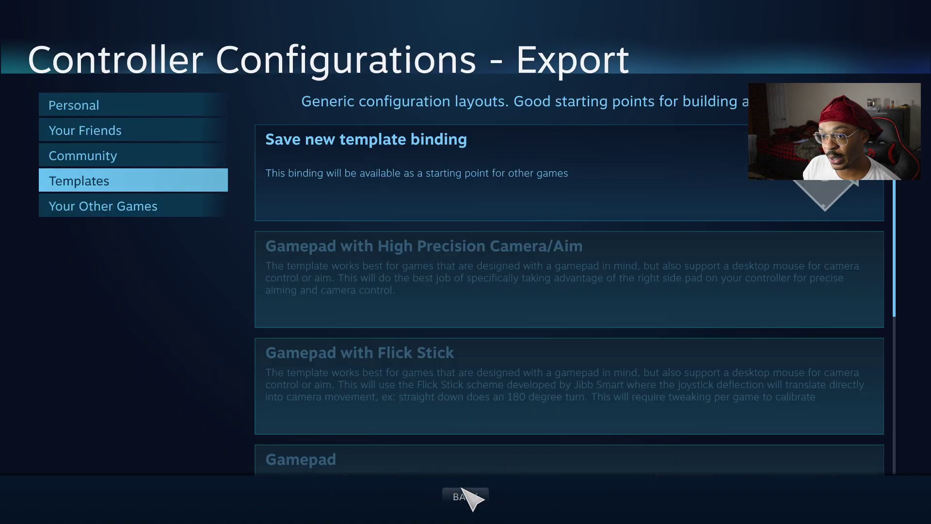
left_click(463, 178)
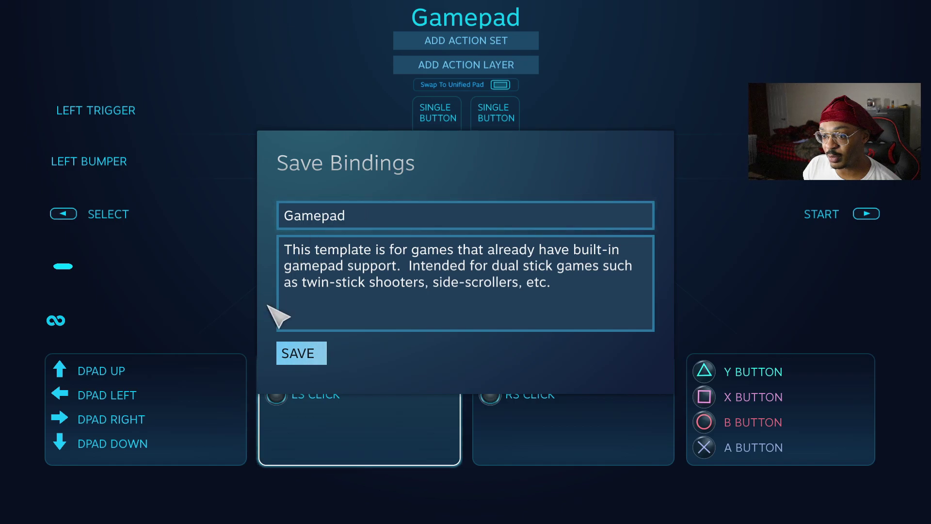
left_click(388, 208)
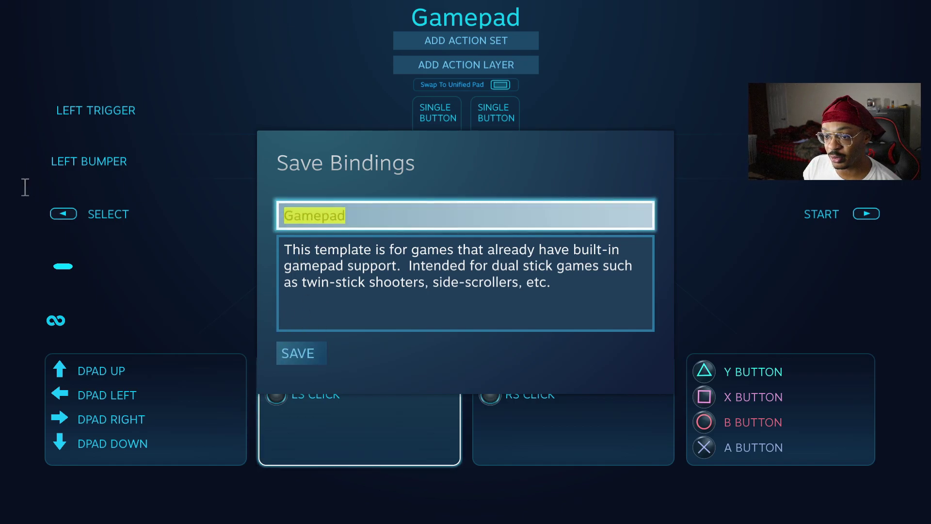
key("BackSpace")
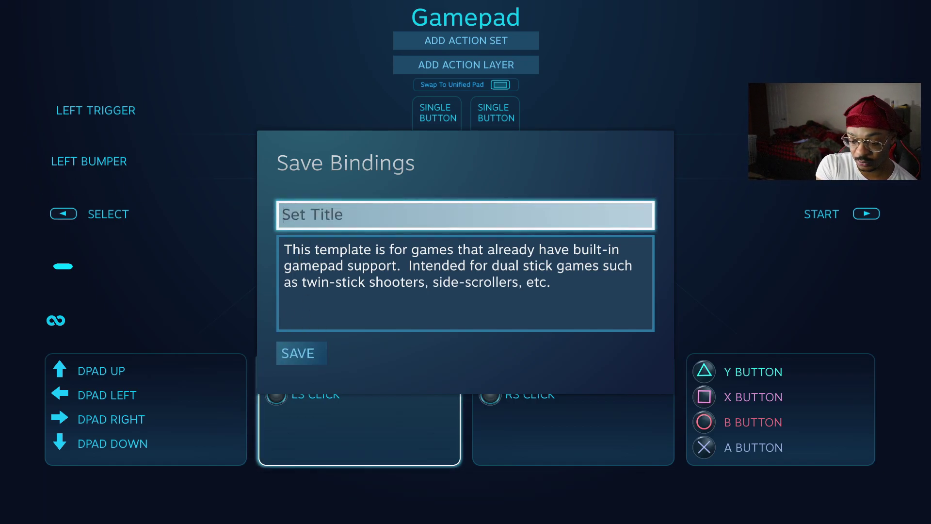
type("Ps5")
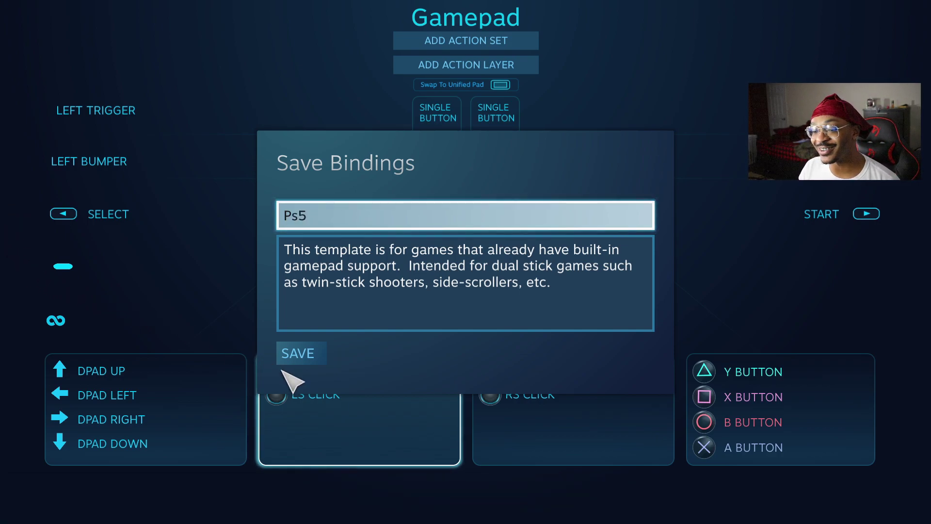
left_click(291, 358)
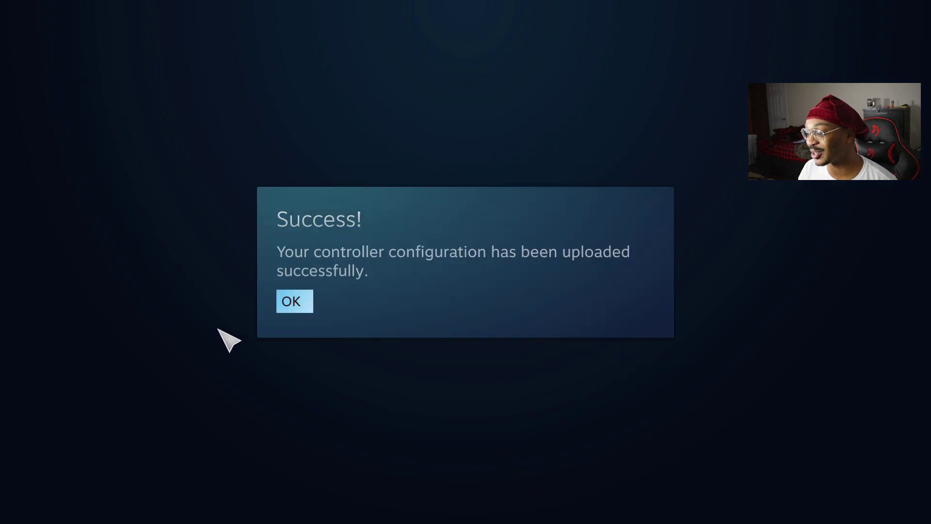
left_click(284, 307)
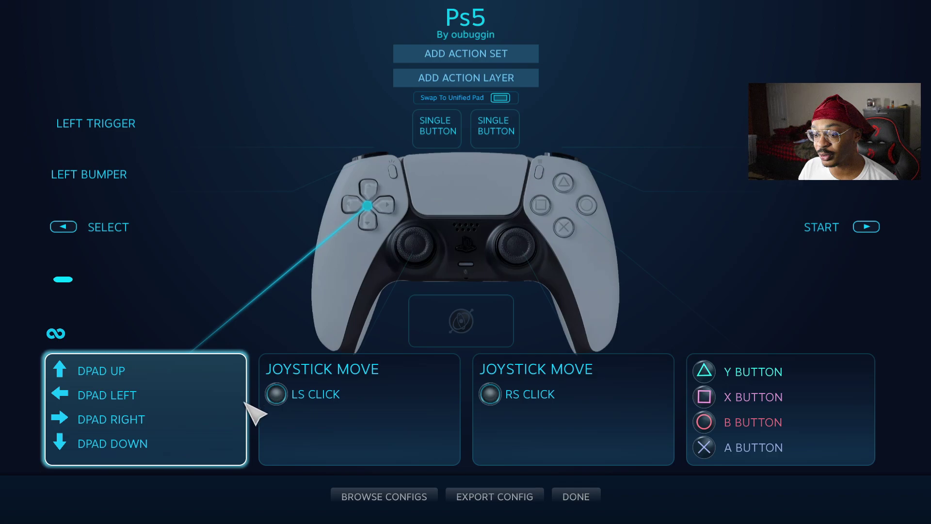
left_click(574, 497)
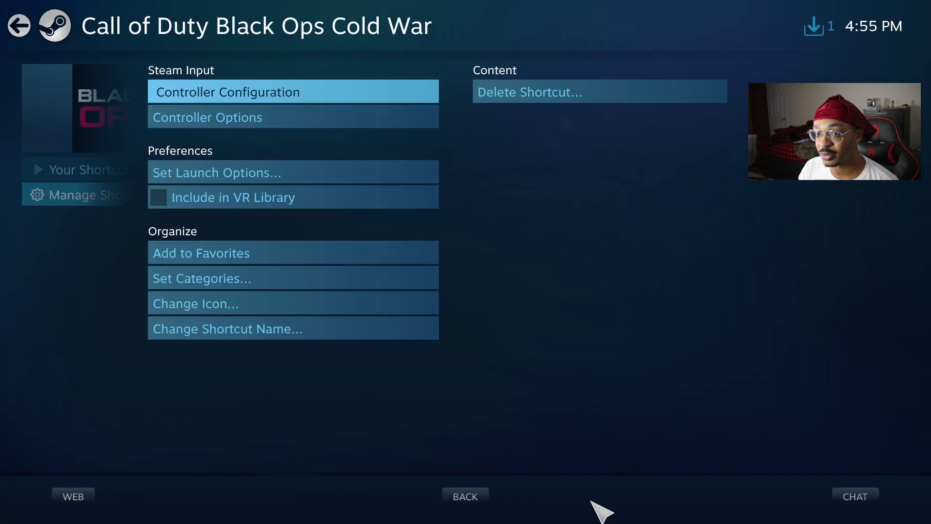
Step: Open Controller Options and pick Forced On for the Steam Input Per-Game Setting
key("Down")
key("Return")
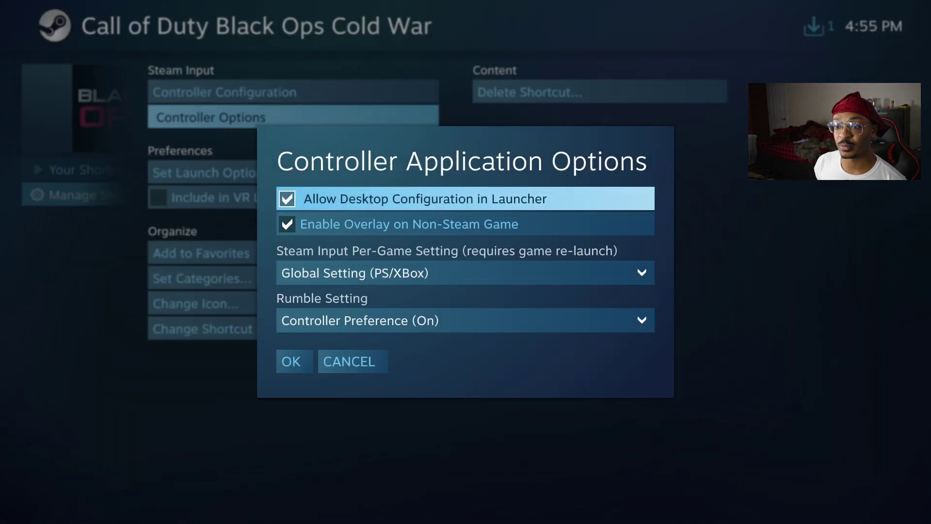
key("Down")
key("Down")
key("Down")
key("Up")
key("Return")
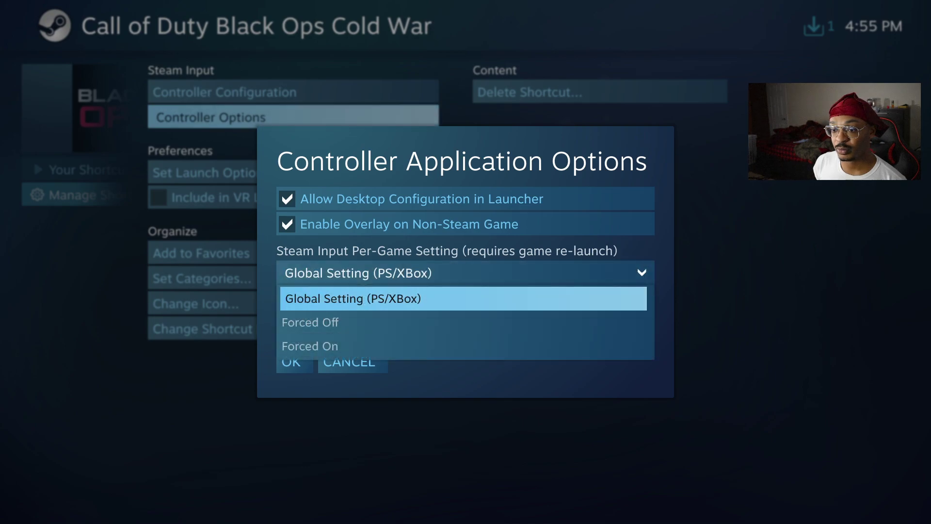
key("Return")
key("Down")
key("Up")
key("Return")
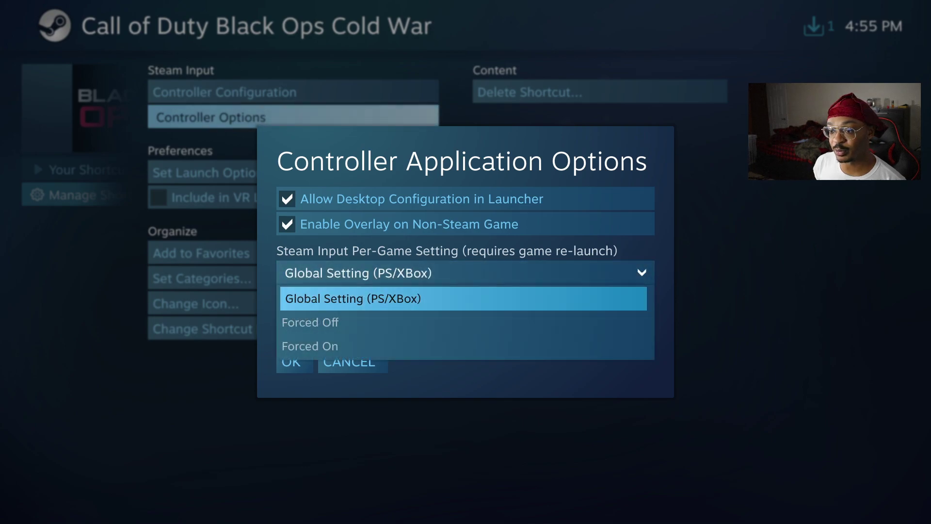
key("Down")
key("Down")
key("Return")
key("Down")
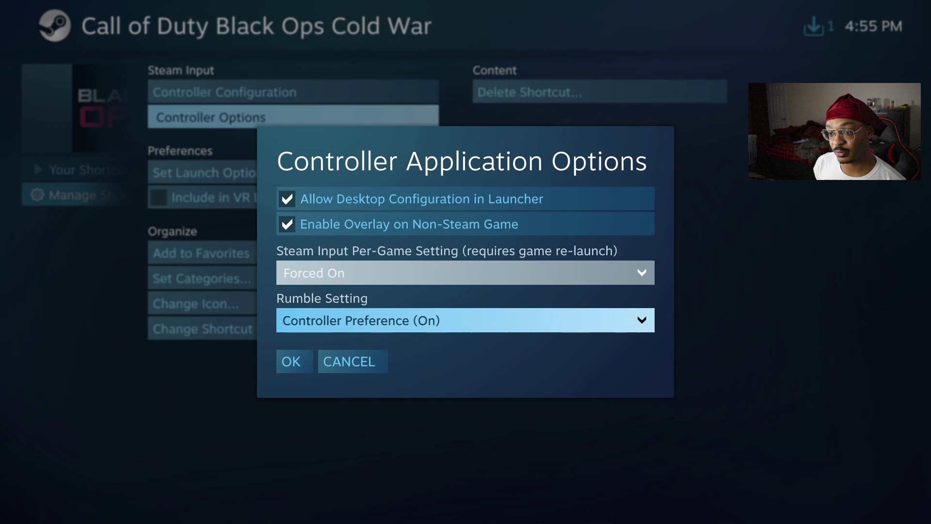
Step: Confirm Forced On for Steam Input and apply the dialog with OK
key("Down")
key("Up")
key("Up")
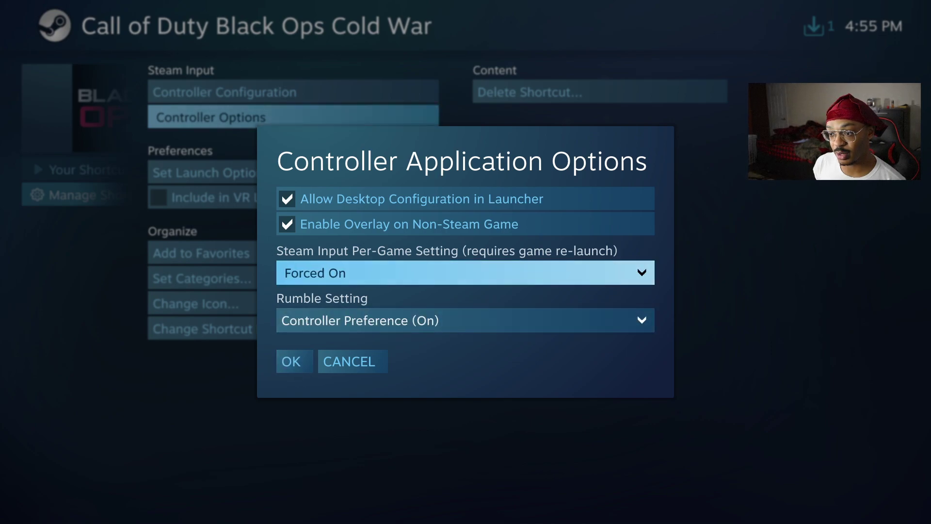
key("Return")
key("Up")
key("Up")
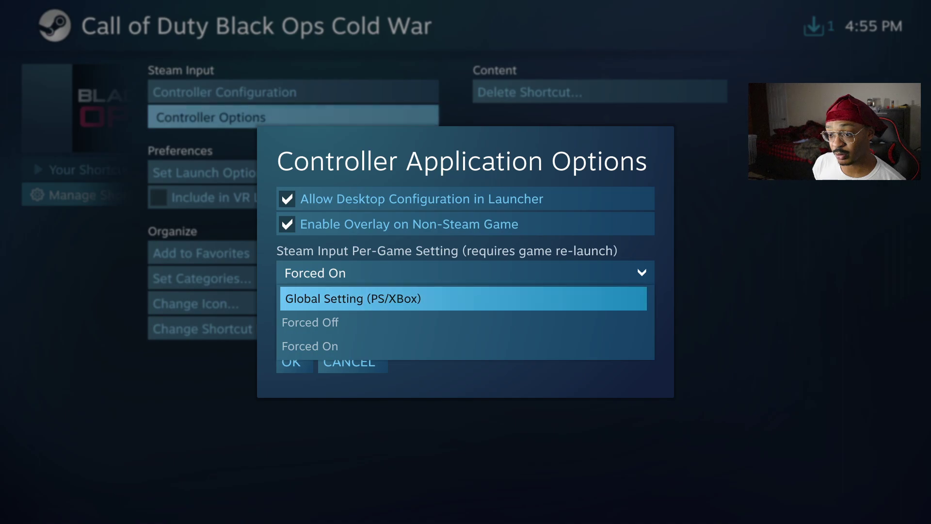
key("Down")
key("Down")
key("Return")
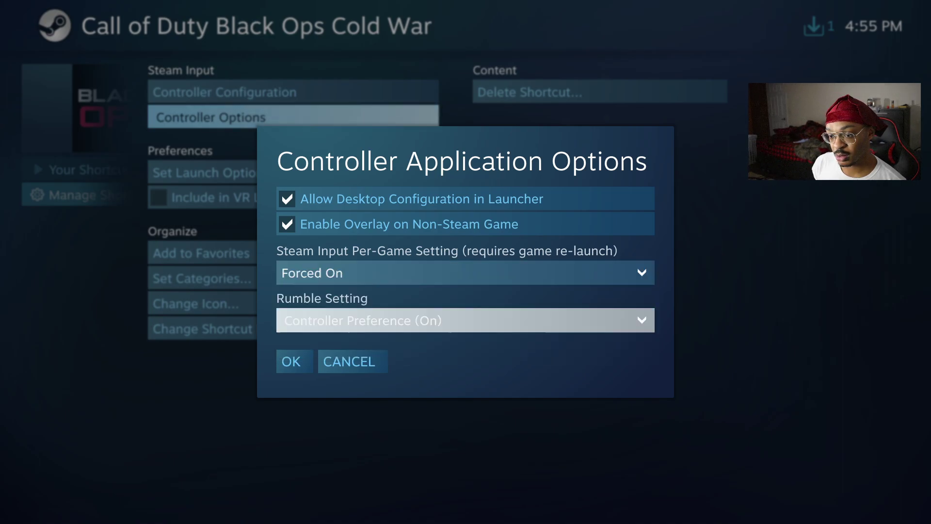
key("Down")
key("Down")
key("Return")
key("Down")
key("Down")
key("Left")
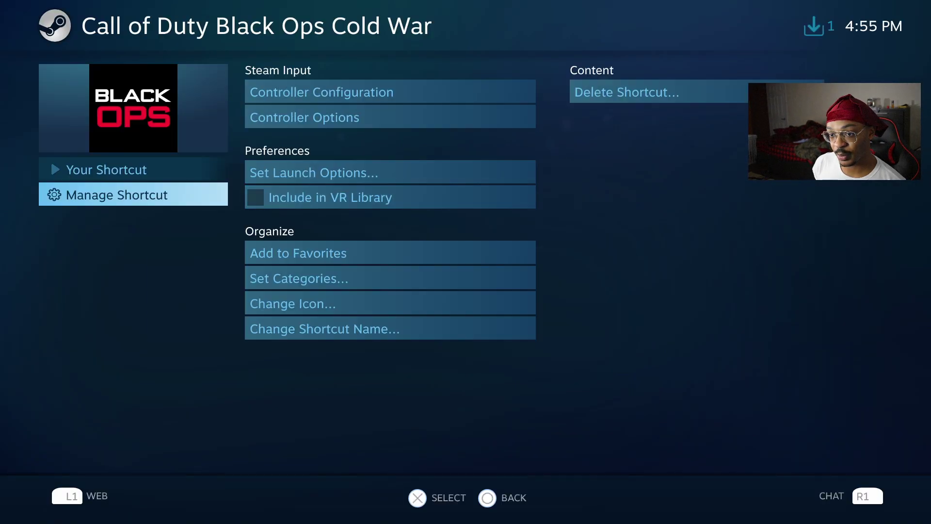
Step: Back out to the Big Picture home screen and choose Exit Steam from the power menu
key("Escape")
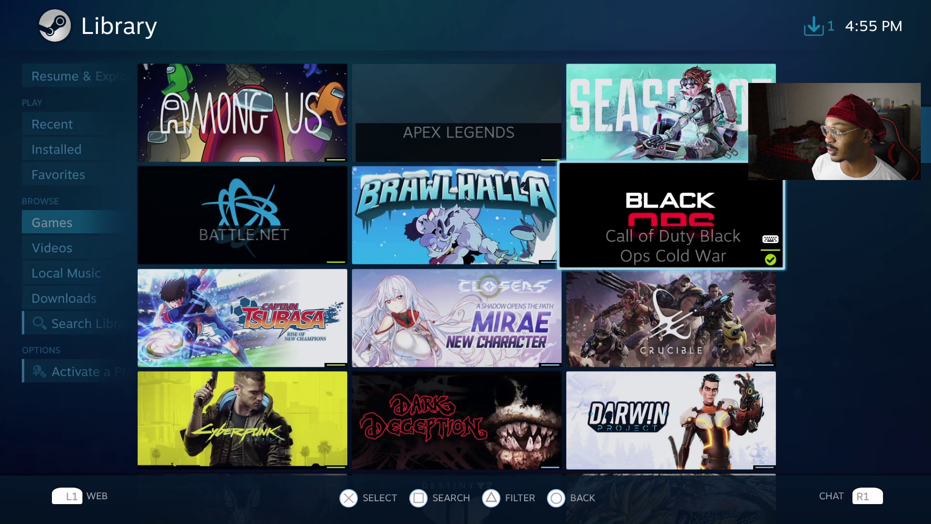
key("Escape")
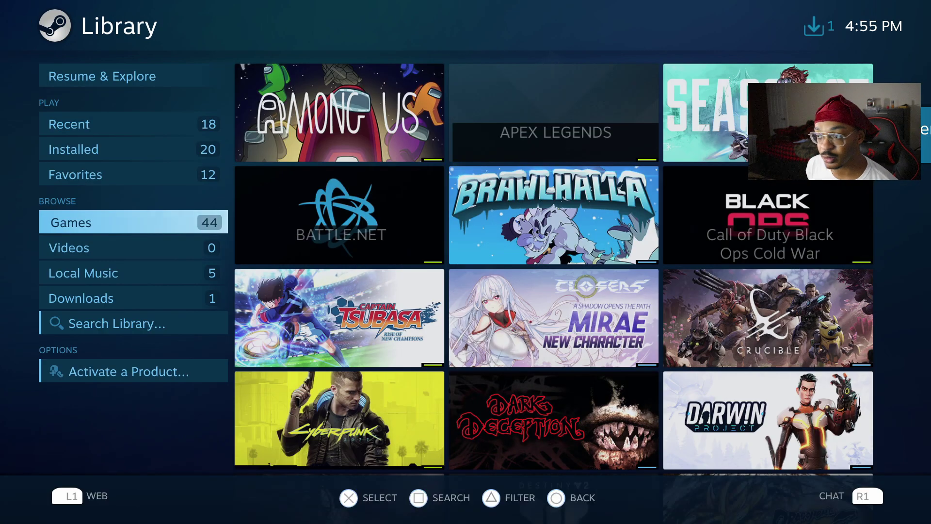
key("Escape")
key("Up")
key("Return")
key("Down")
key("Down")
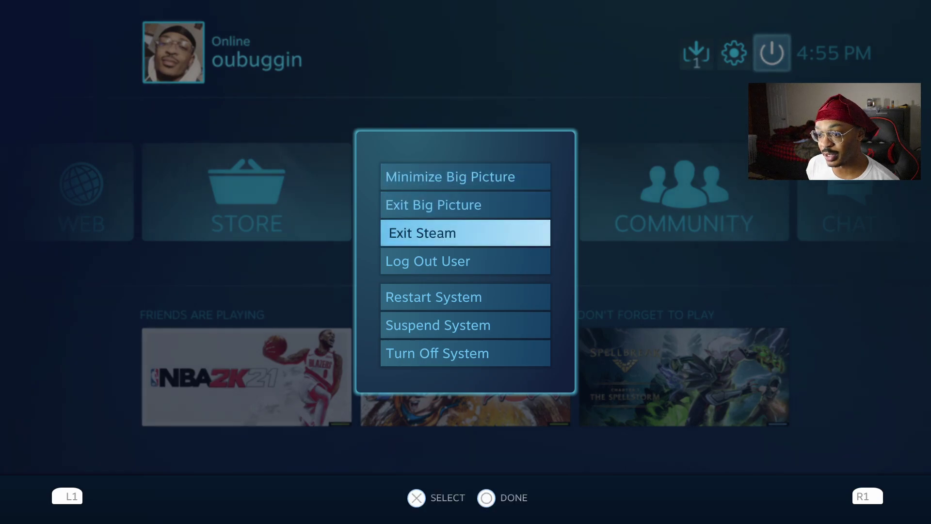
key("Return")
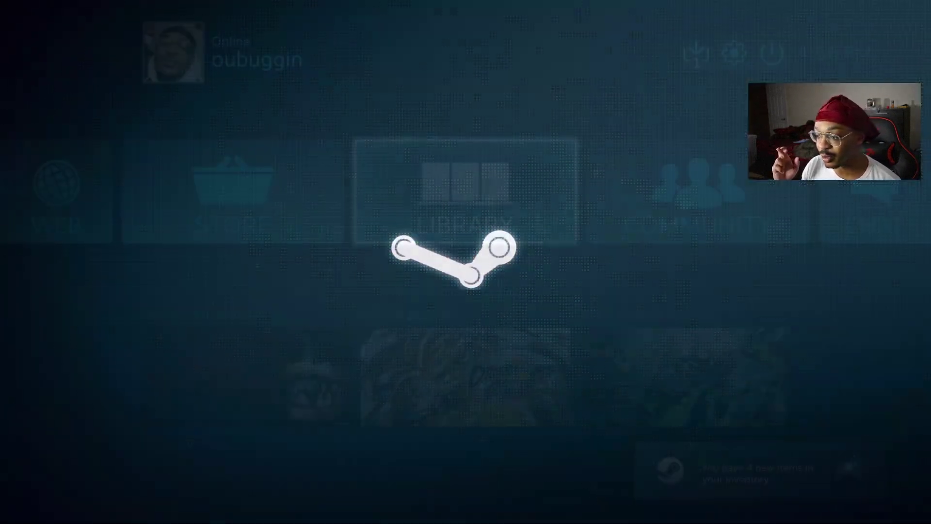
Step: Open Call of Duty Black Ops Cold War from the Installed games and start it
key("Return")
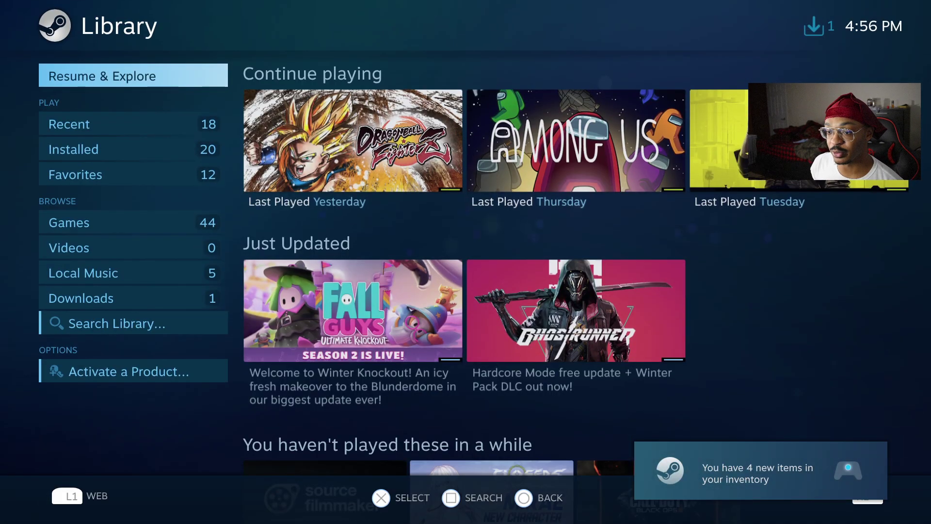
key("Down")
key("Down")
key("Right")
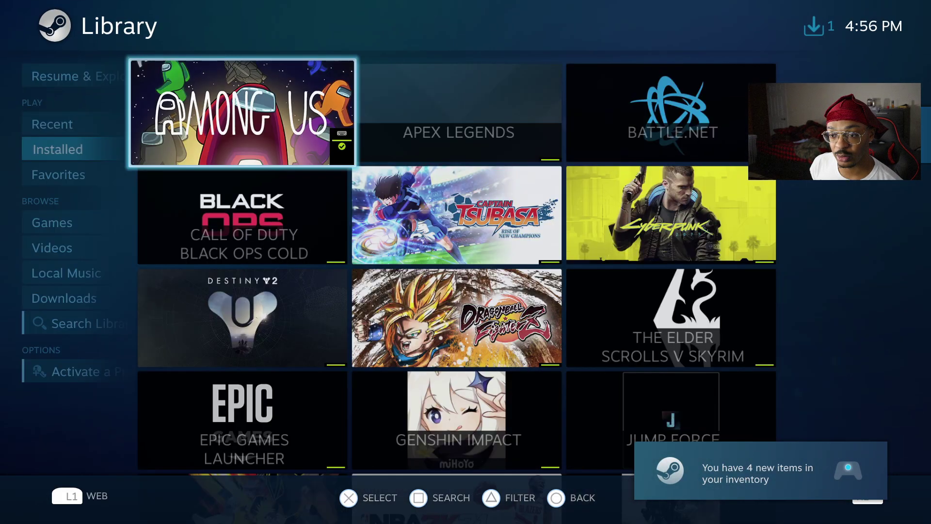
key("Down")
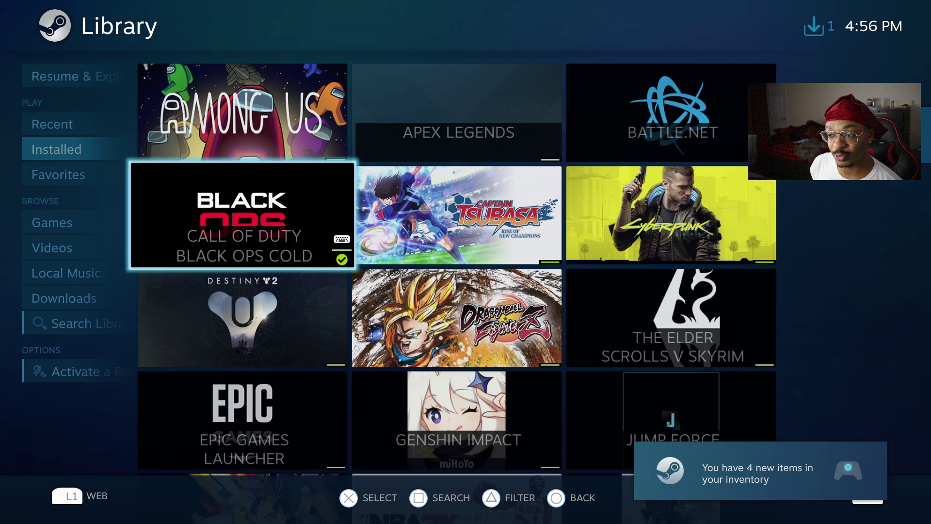
key("Return")
key("Right")
key("Return")
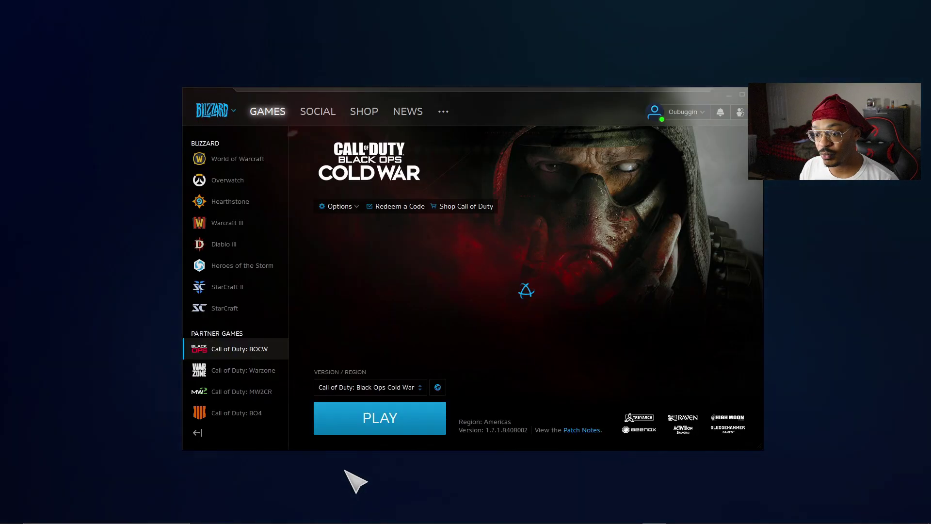
Step: Press PLAY on the Black Ops Cold War page to launch the game
left_click(367, 419)
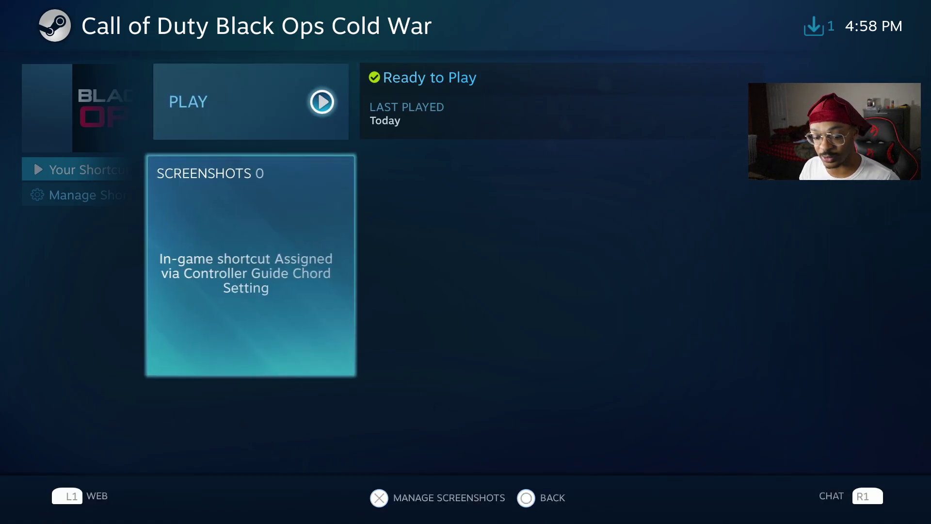
Step: Return to the Installed games and reopen the Black Ops Cold War page
key("super")
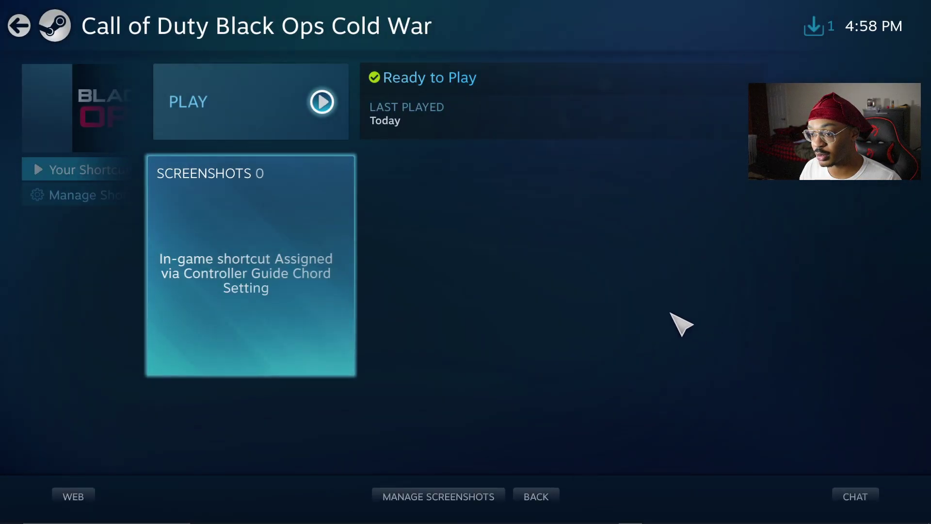
key("Escape")
key("Down")
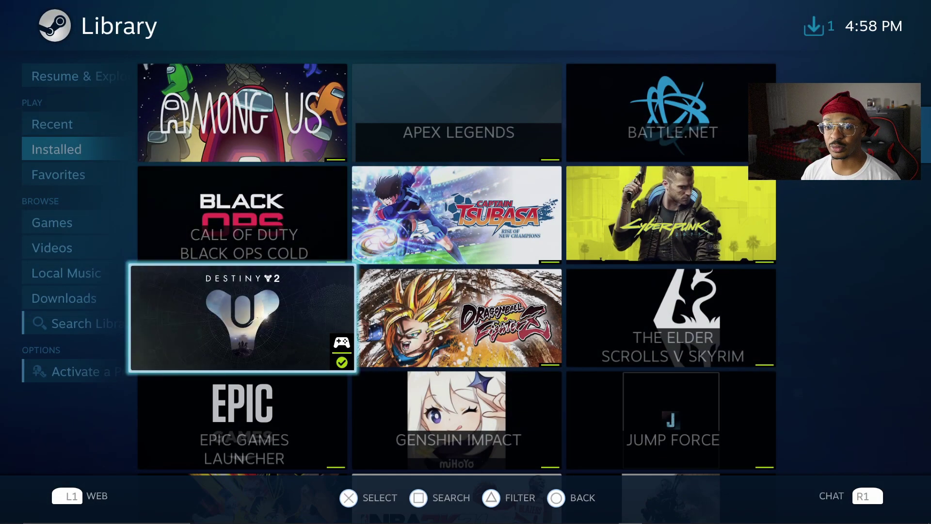
key("Up")
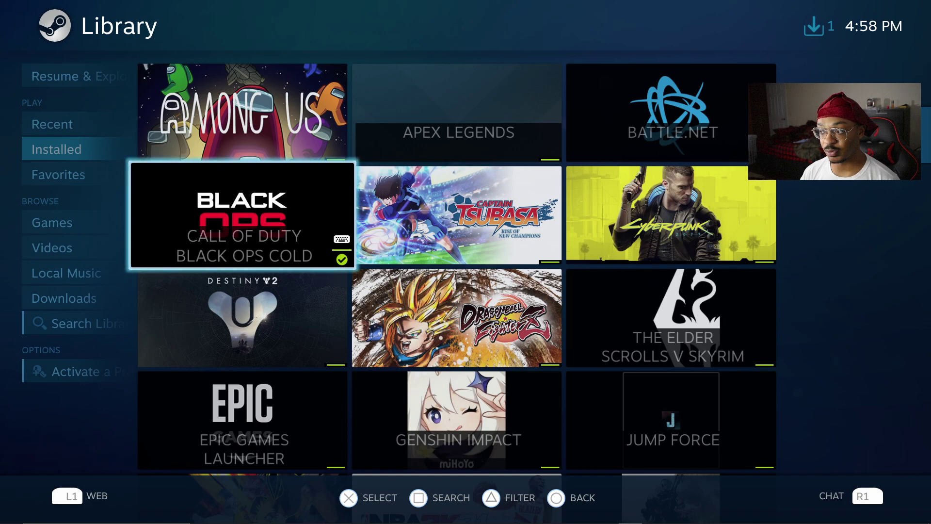
key("Return")
Step: Bring up the game's Manage Shortcut options
key("Down")
key("Right")
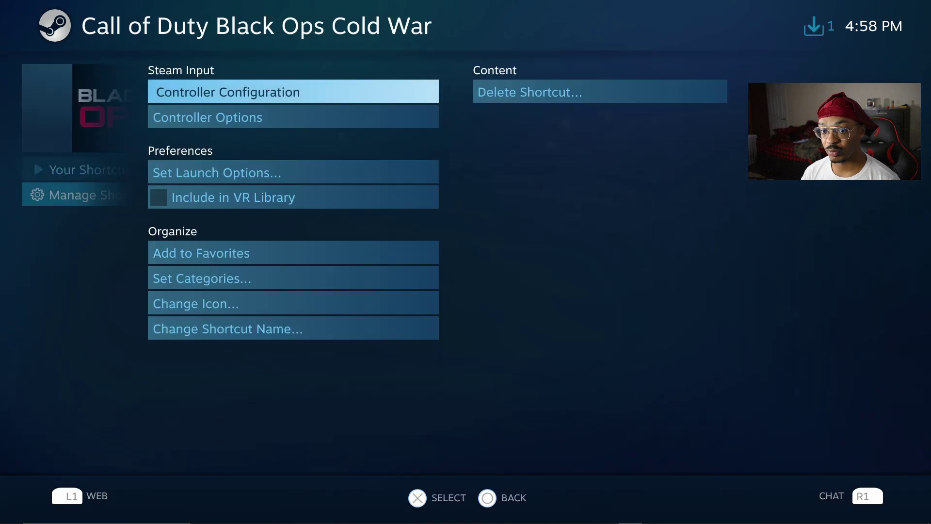
key("Down")
key("Down")
key("Down")
key("Up")
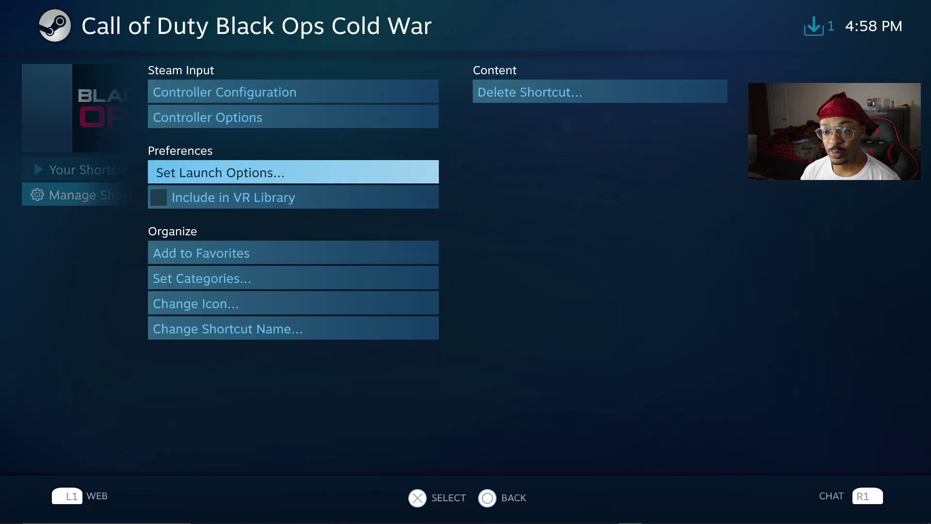
key("Down")
key("Down")
key("Down")
key("Down")
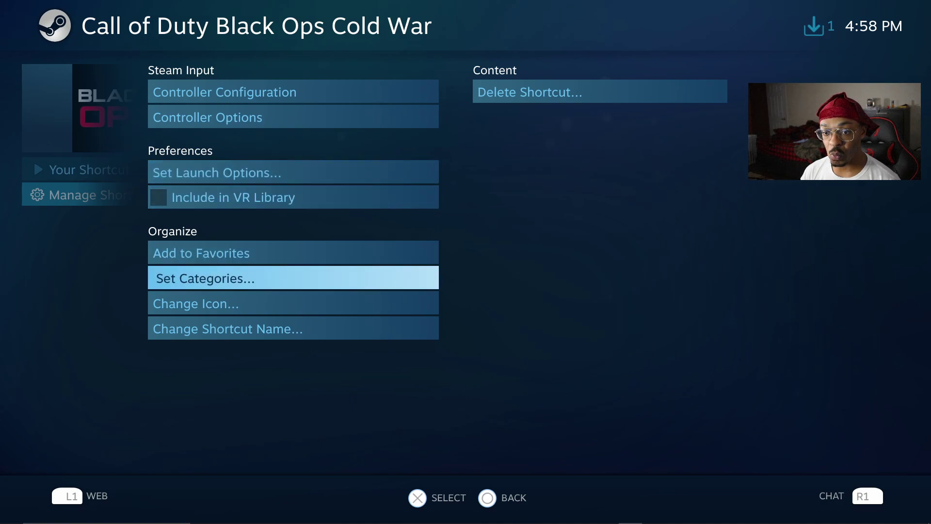
Step: Set Black Ops Cold War's Steam Input Per-Game Setting to Global Setting (PS/XBox)
key("Up")
key("Up")
key("Up")
key("Up")
key("Up")
key("Return")
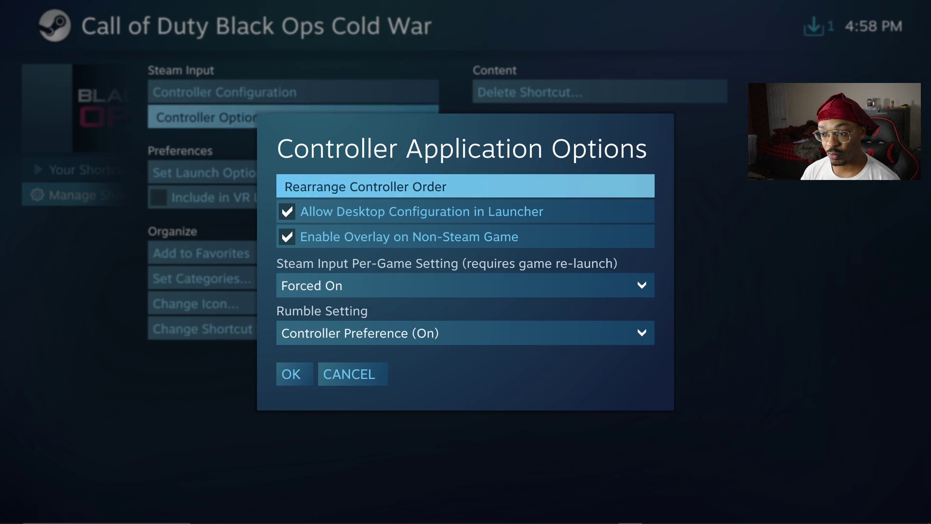
key("Down")
key("Down")
key("Down")
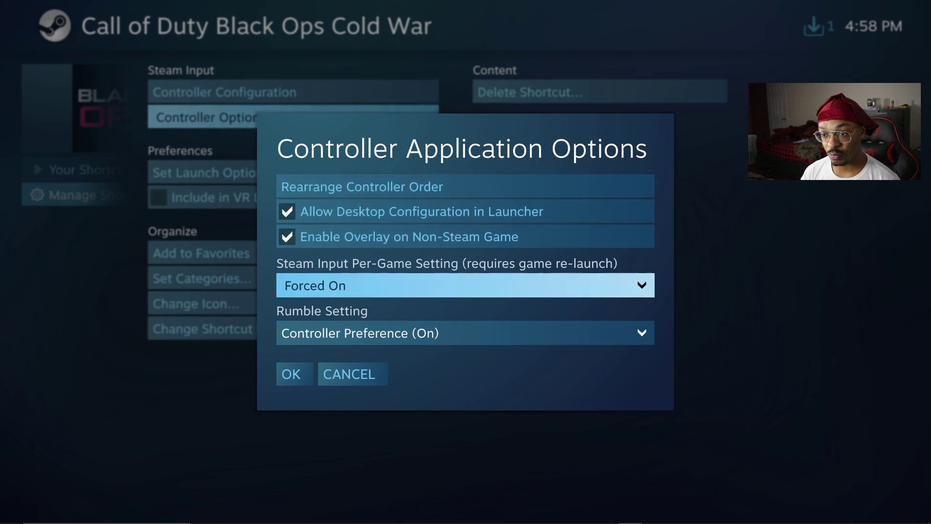
key("Return")
key("Up")
key("Up")
key("Return")
Step: Move the PlayStation 5 Controller up to slot 1 in the controller order
key("Up")
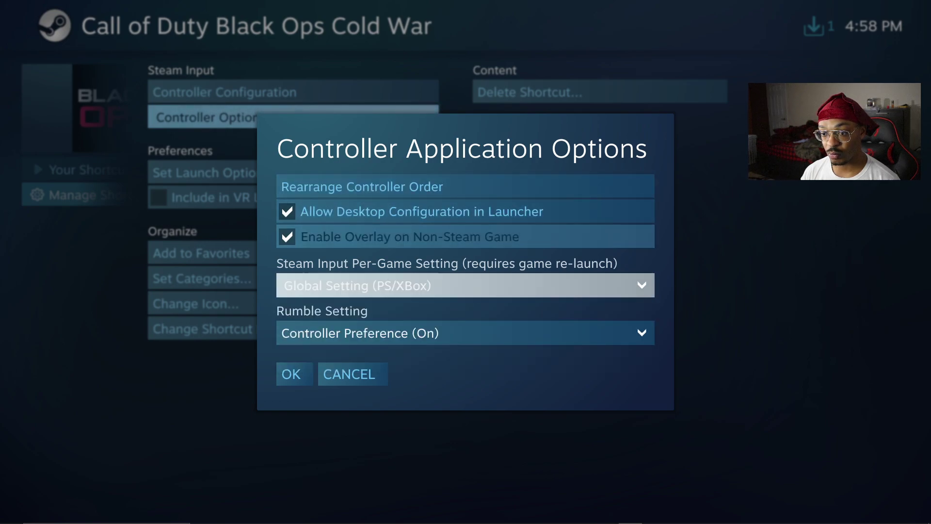
key("Up")
key("Up")
key("Return")
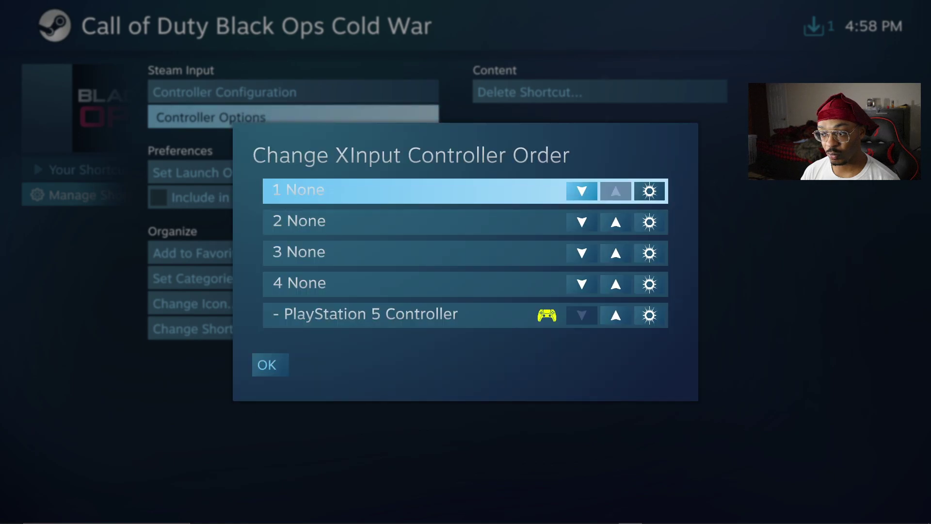
key("Down")
key("Down")
key("Down")
key("Down")
key("Down")
key("Up")
key("Return")
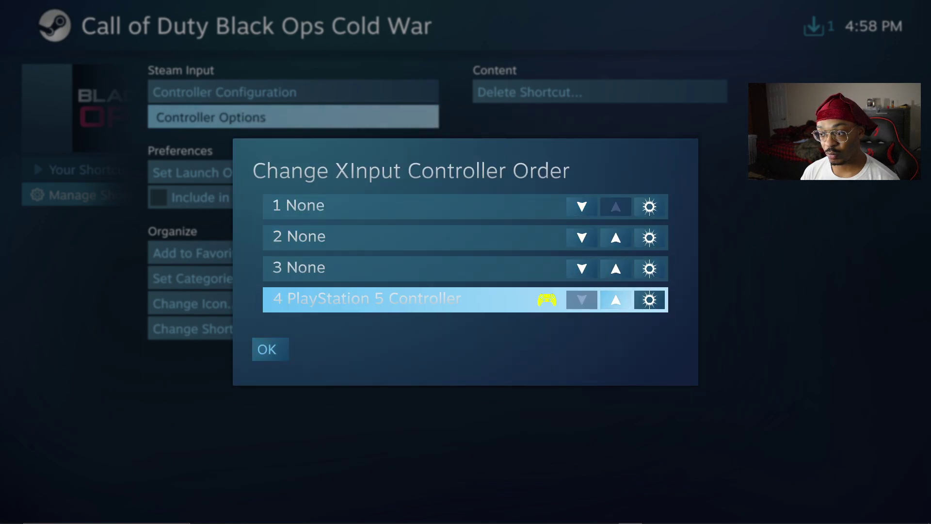
key("Return")
key("Left")
key("Return")
key("Right")
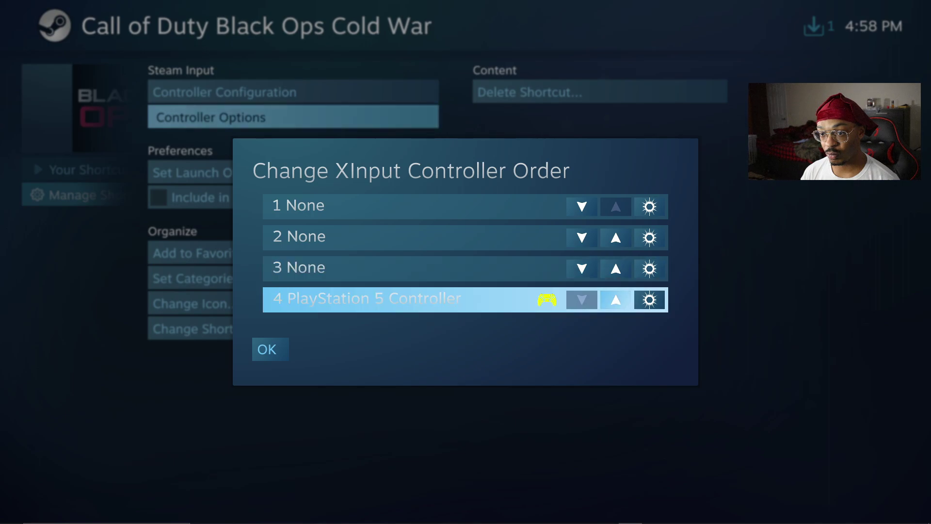
key("Return")
key("Return")
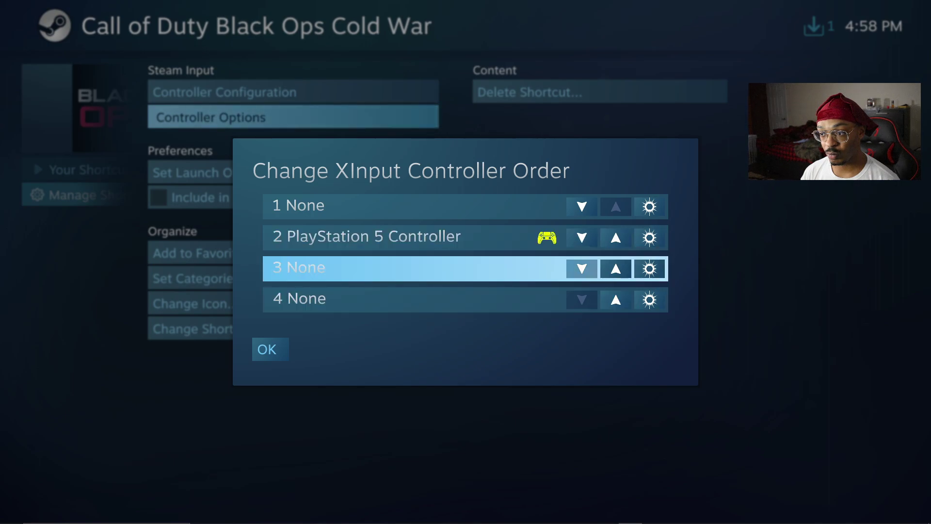
key("Return")
key("Down")
key("Down")
key("Down")
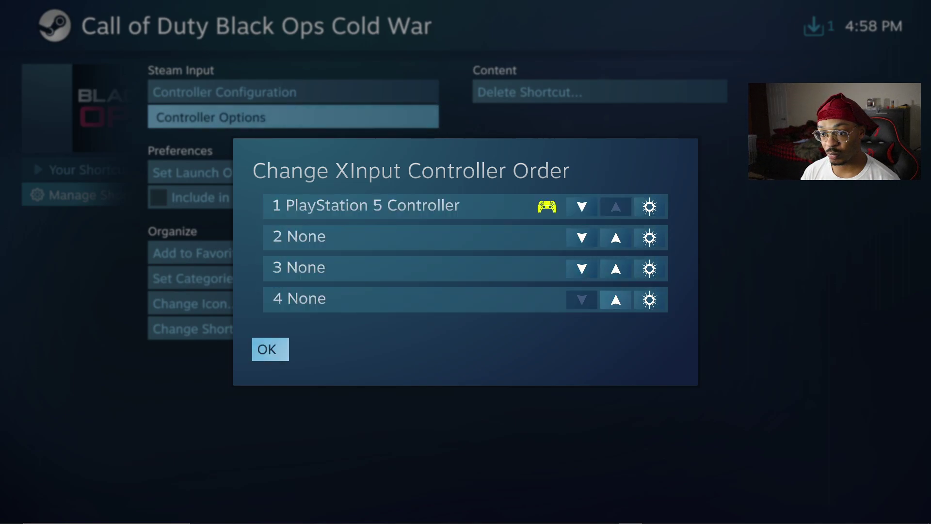
key("Return")
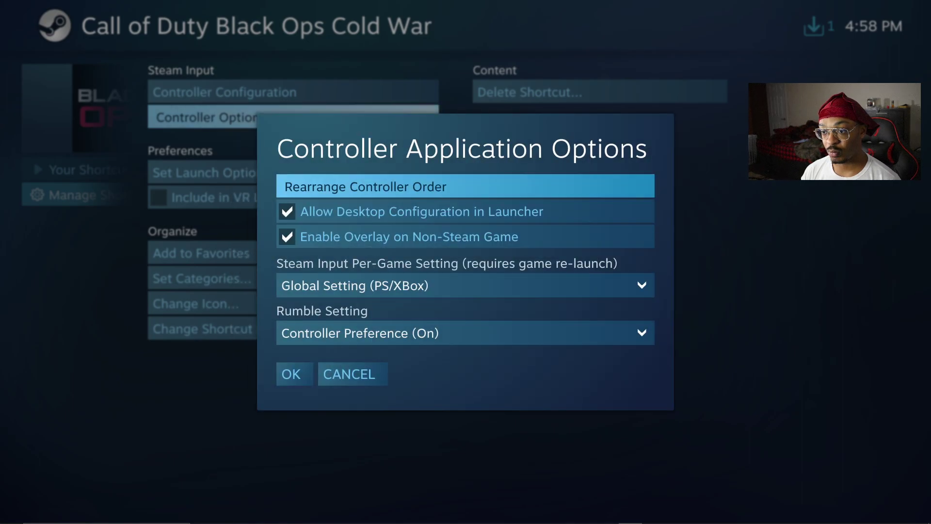
Step: Confirm the controller options and open the game's Ps5 controller layout
key("Down")
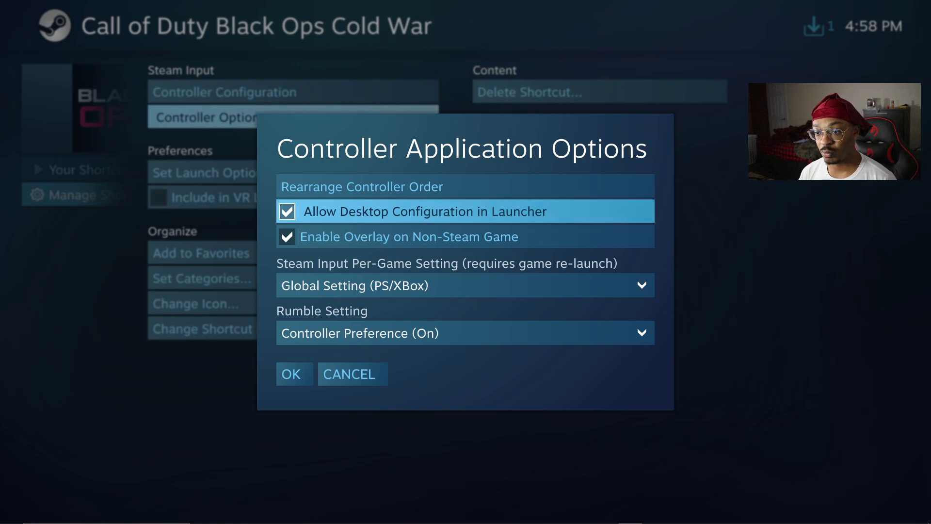
key("Down")
key("Down")
key("Down")
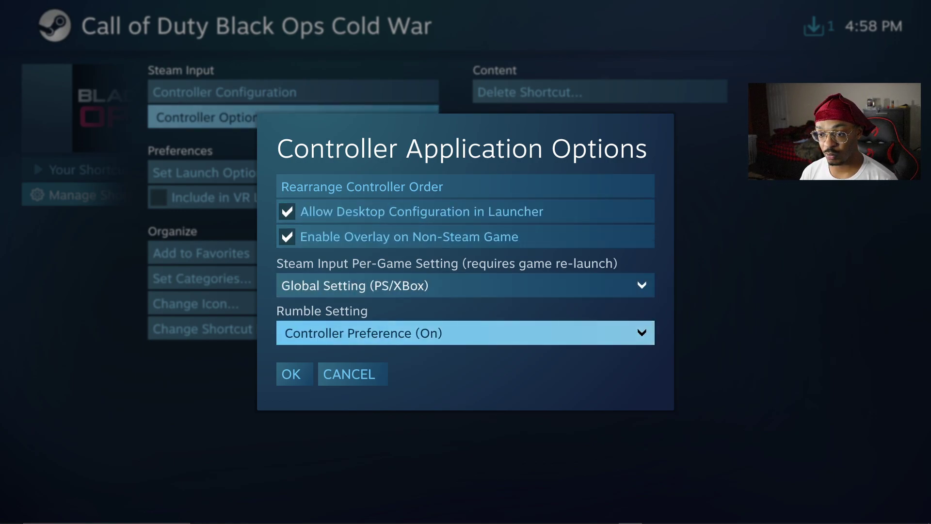
key("Down")
key("Return")
key("Up")
key("Return")
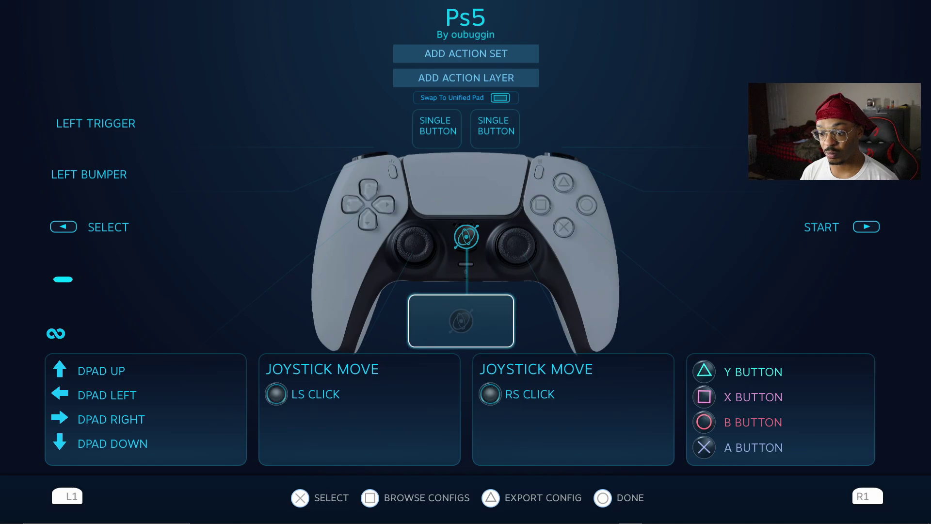
Step: Close the controller layout and return to the Installed games library
key("Escape")
key("Down")
key("Down")
key("Down")
key("Down")
key("Left")
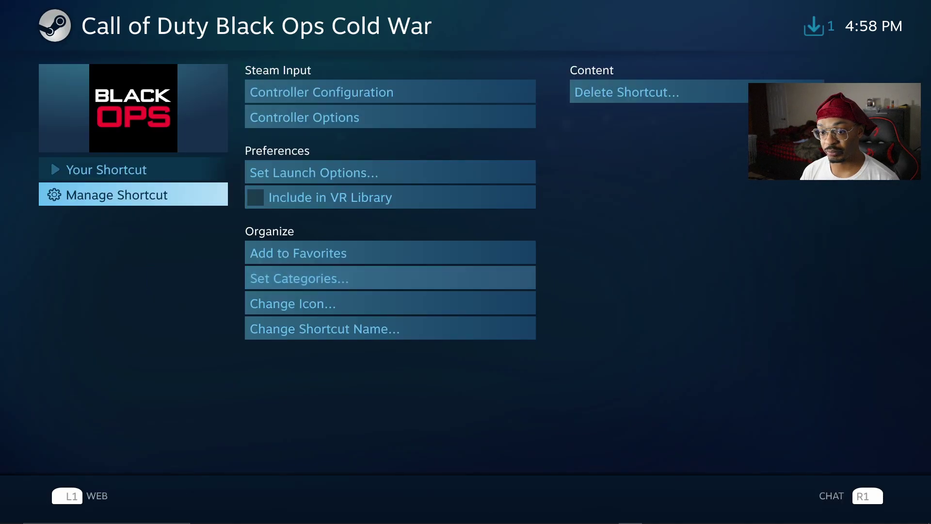
key("Escape")
Step: Browse the library grid across Apex Legends, Cyberpunk 2077, Destiny 2, Skyrim and Dragon Ball FighterZ
key("Right")
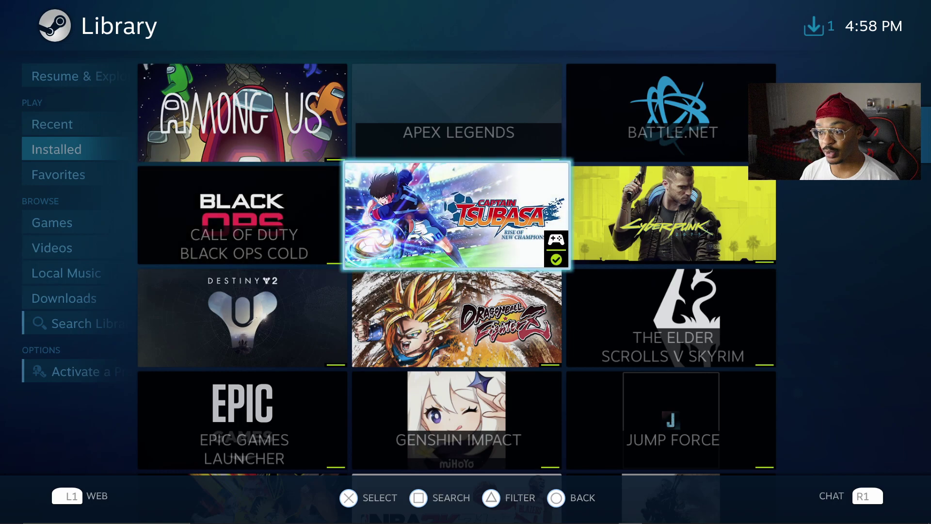
key("Up")
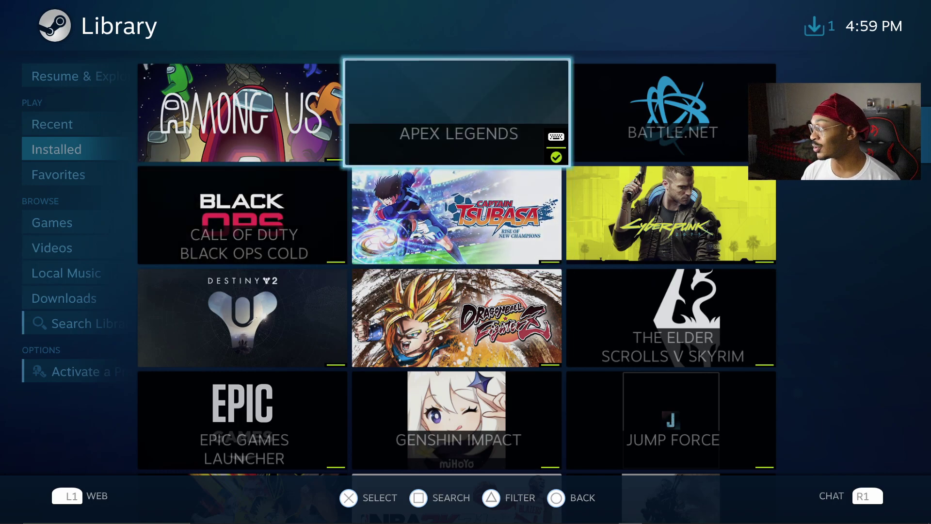
key("Left")
key("Right")
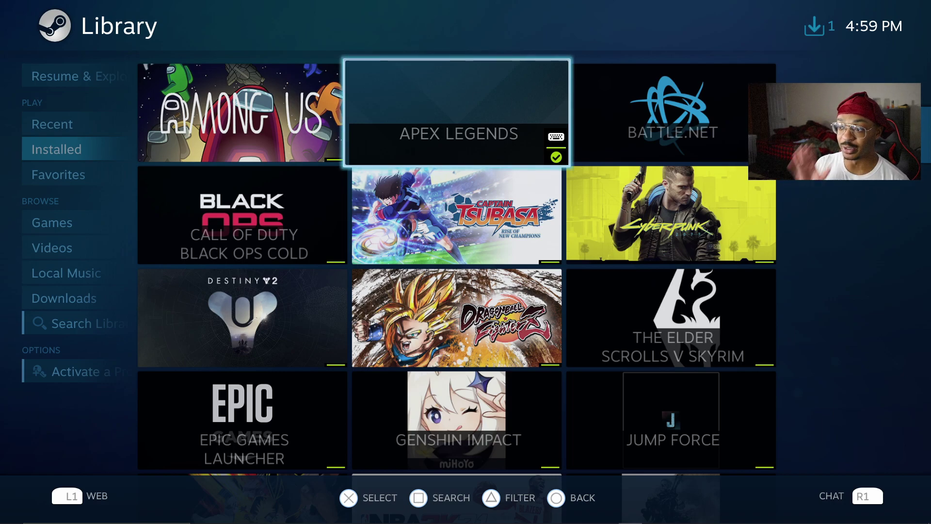
key("Left")
key("Down")
key("Right")
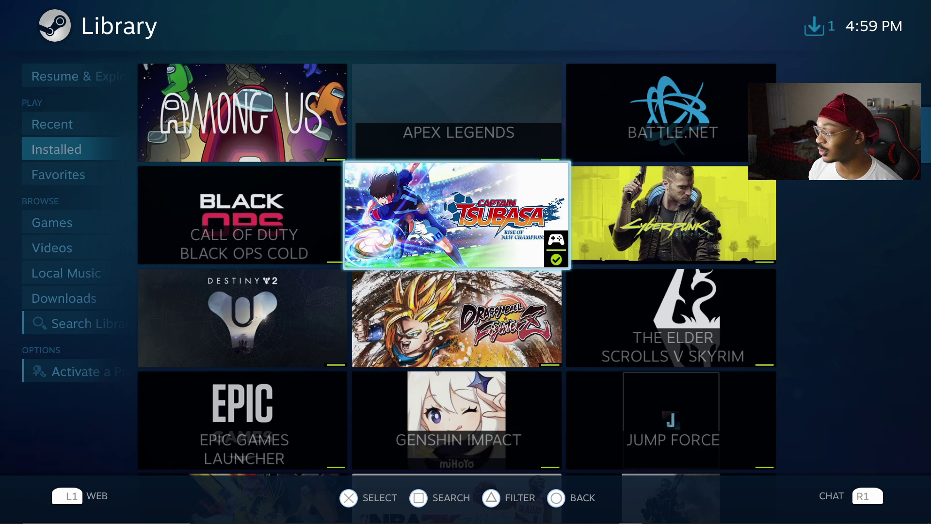
key("Right")
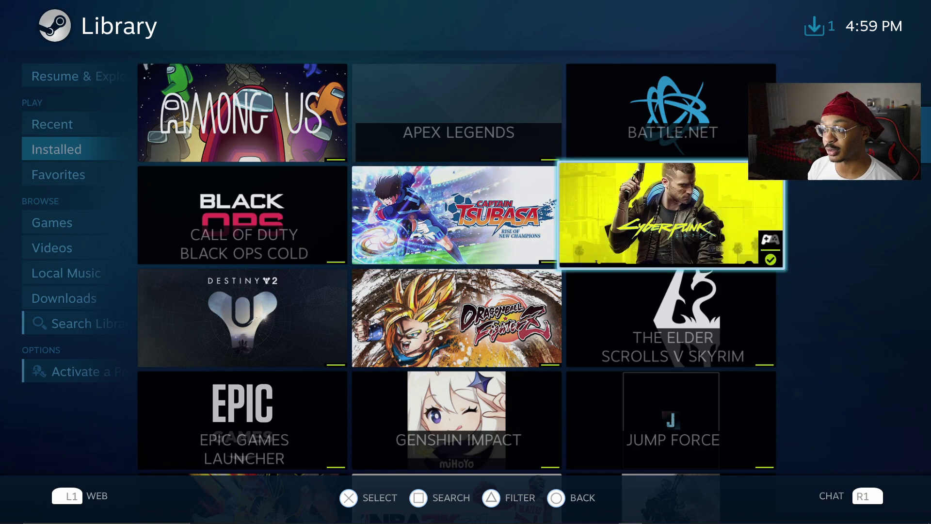
key("Left")
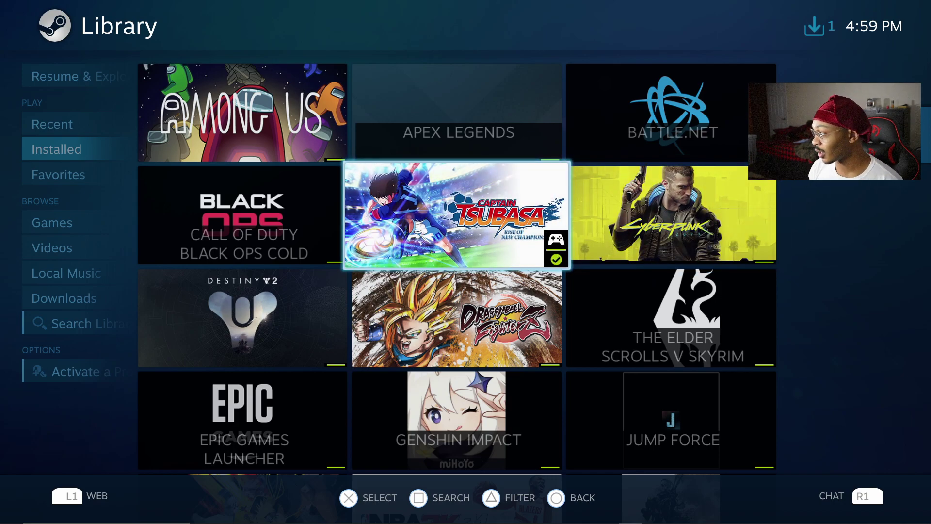
key("Down")
key("Left")
key("Up")
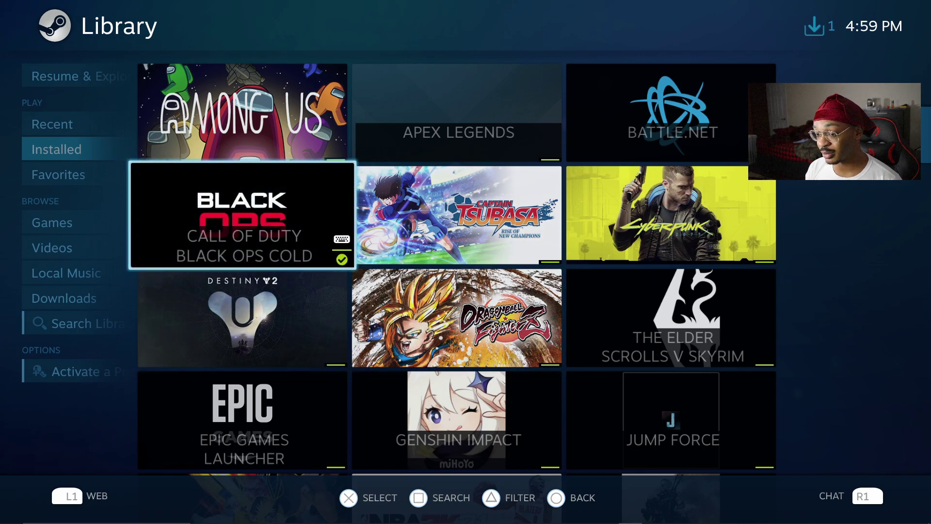
key("Down")
key("Right")
key("Right")
key("y")
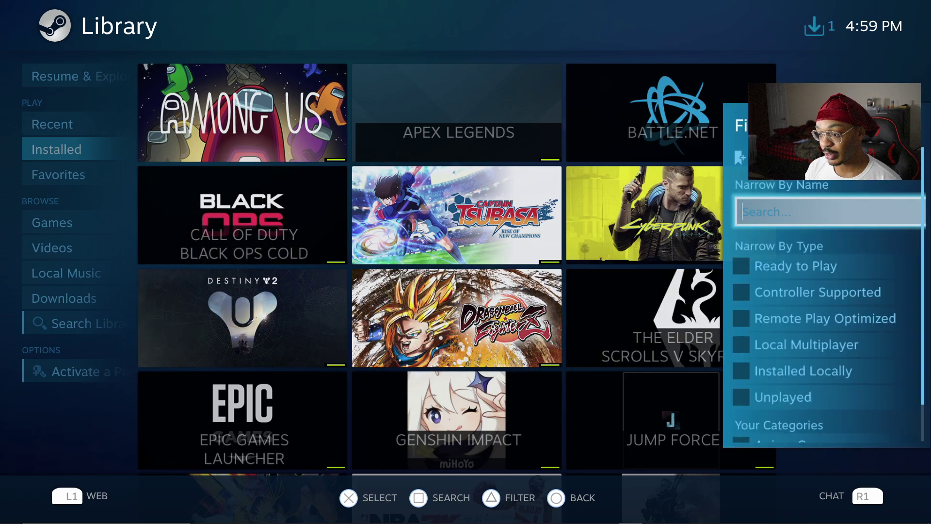
key("Escape")
key("Left")
key("Down")
key("Up")
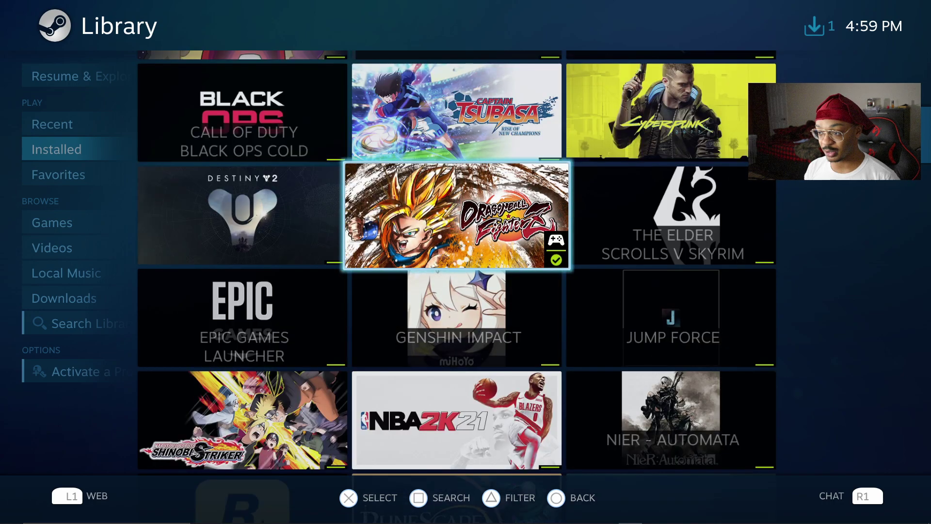
Step: Go to the home screen and choose Exit Steam from the power menu
key("Escape")
key("Right")
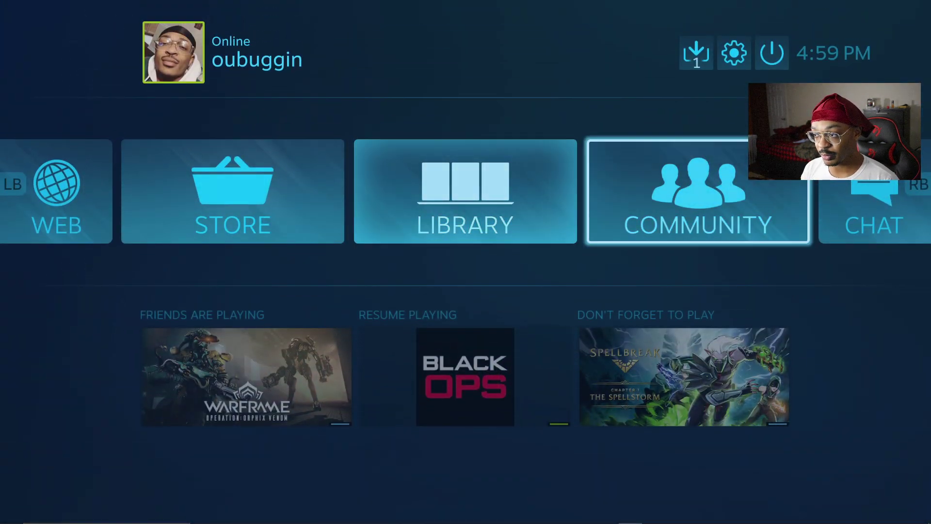
key("Up")
key("Return")
key("Down")
key("Down")
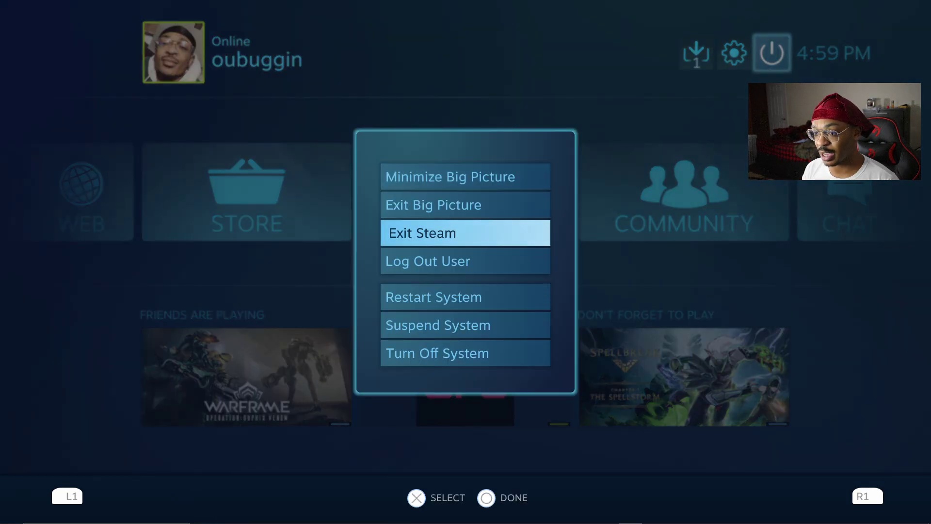
key("Return")
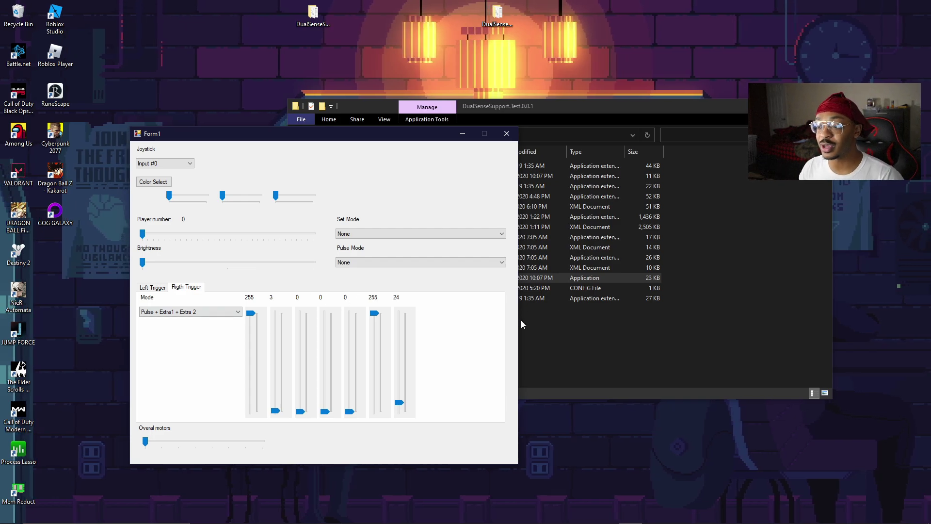
Step: Reposition the file folder and tester windows, then open DS4Windows from its tray icon
left_click_drag(546, 105, 601, 26)
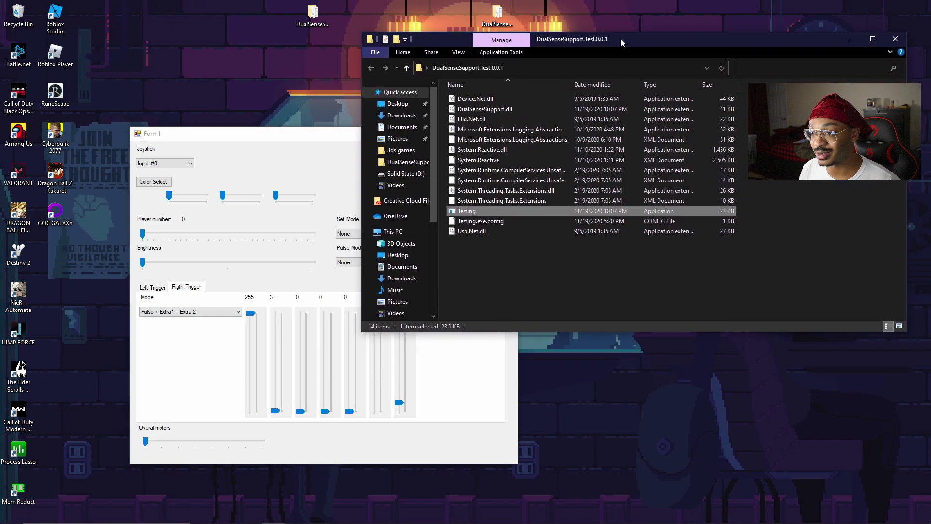
left_click_drag(258, 136, 247, 86)
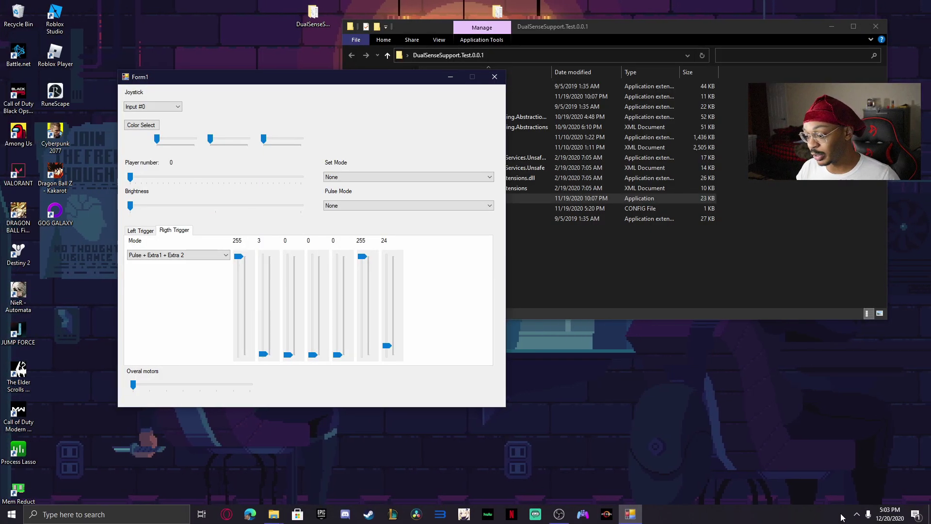
left_click(856, 516)
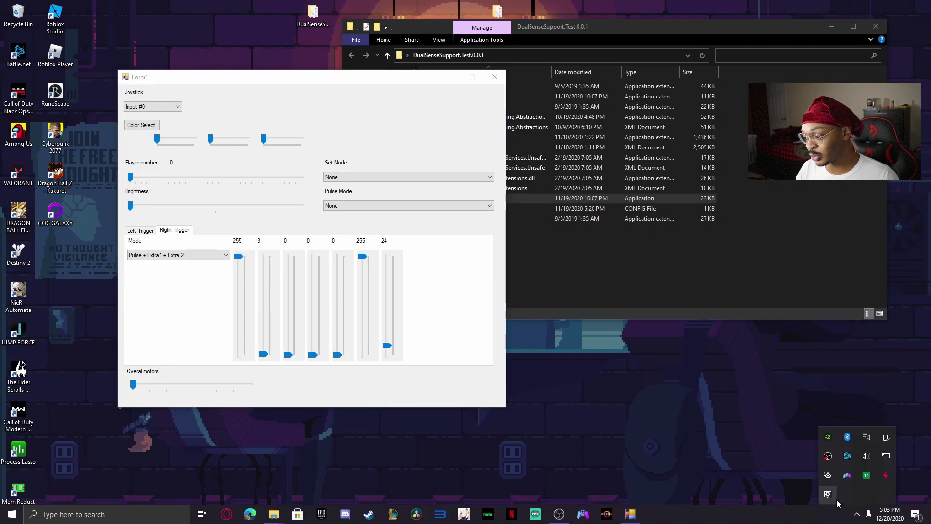
right_click(844, 479)
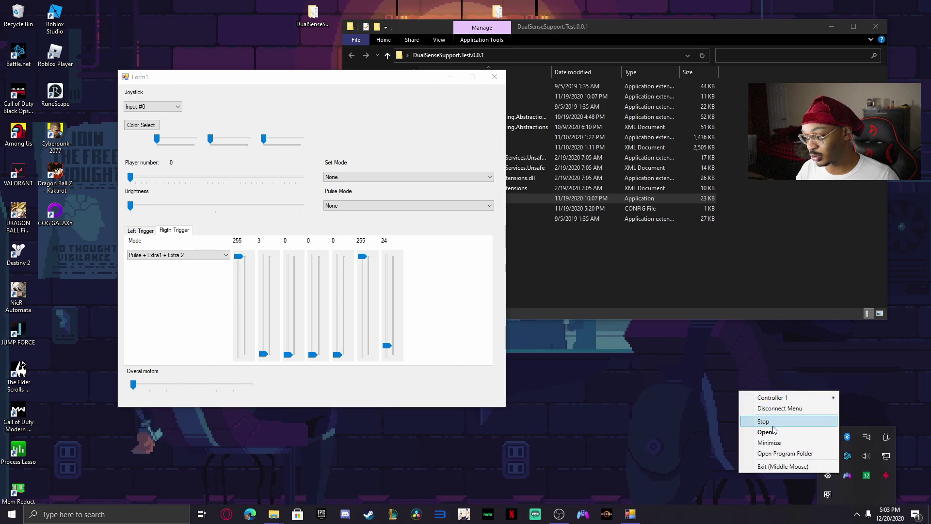
left_click(766, 432)
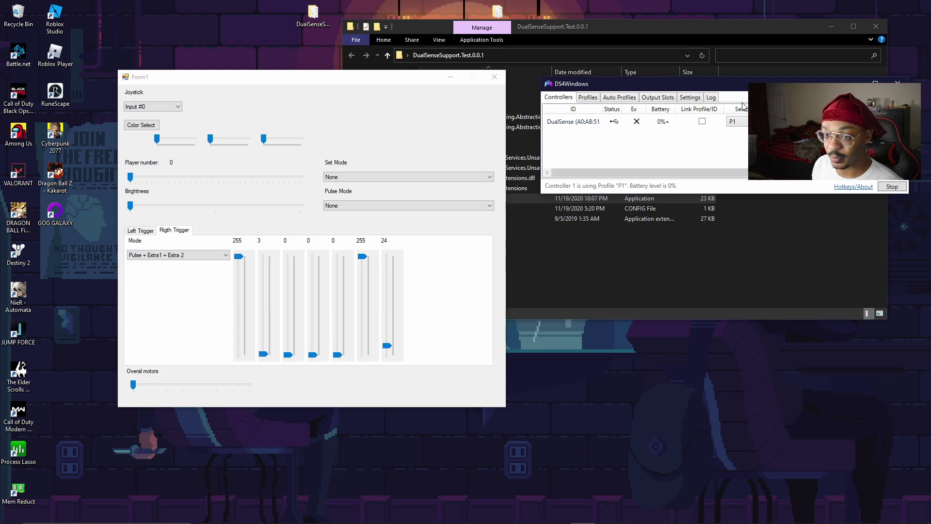
Step: Bring the tester forward and set the sixth right-trigger value to 245, then back to 255
left_click_drag(366, 82, 341, 59)
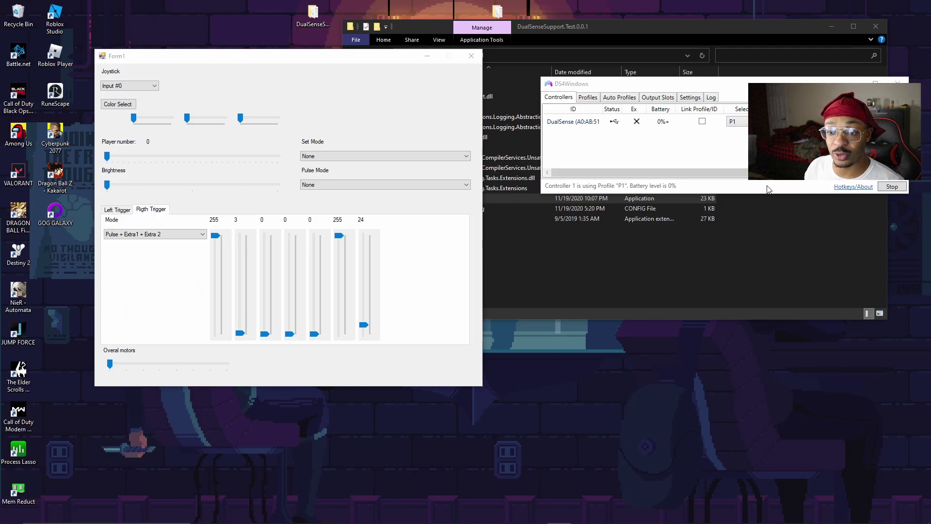
left_click(214, 236)
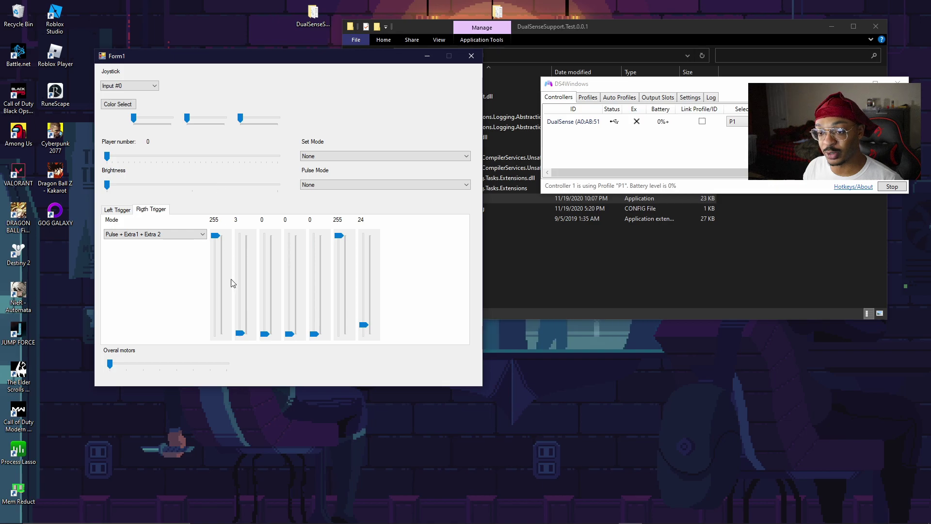
left_click(342, 244)
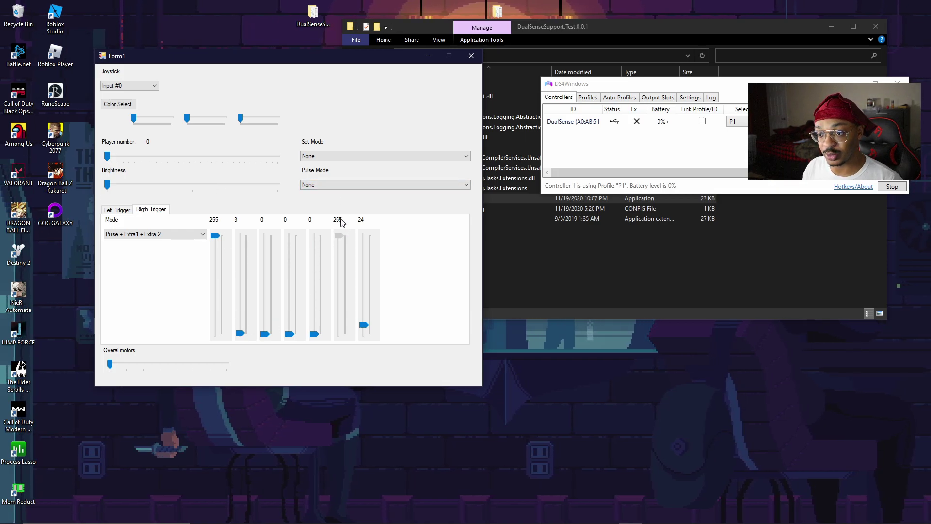
left_click_drag(343, 222, 344, 223)
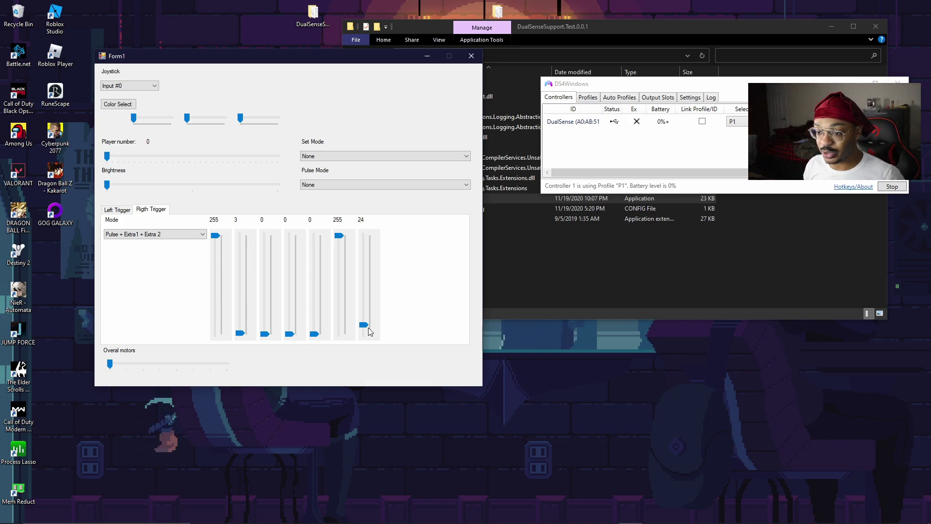
Step: Try the last right-trigger value at 23, 83, 39 and 13
left_click(363, 324)
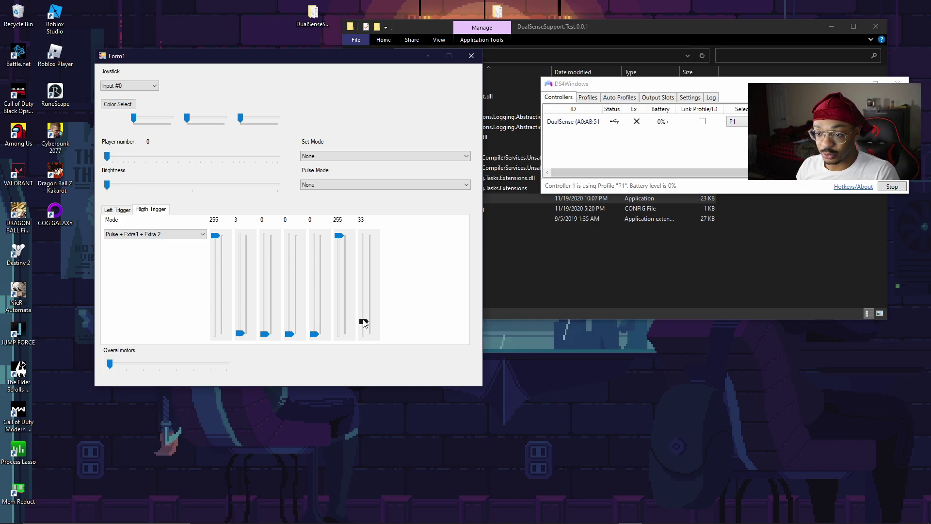
left_click_drag(364, 323, 365, 327)
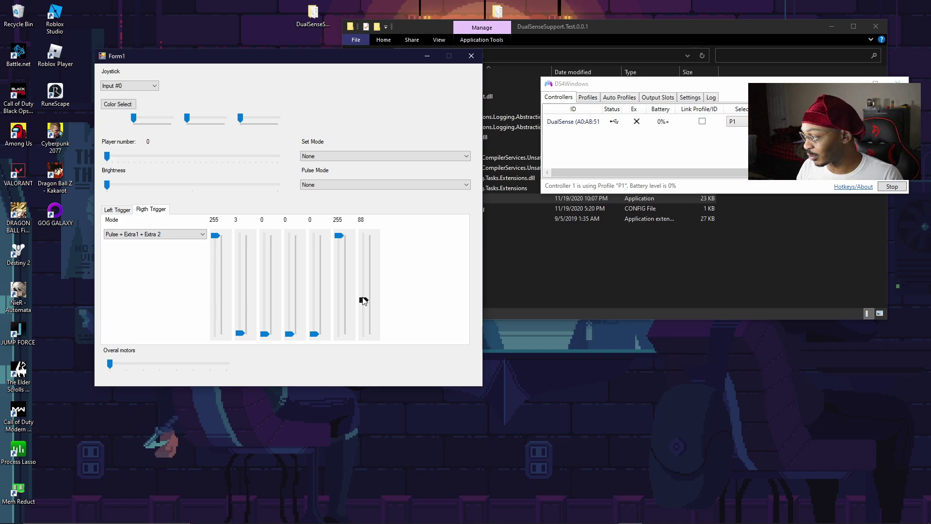
left_click_drag(363, 301, 364, 308)
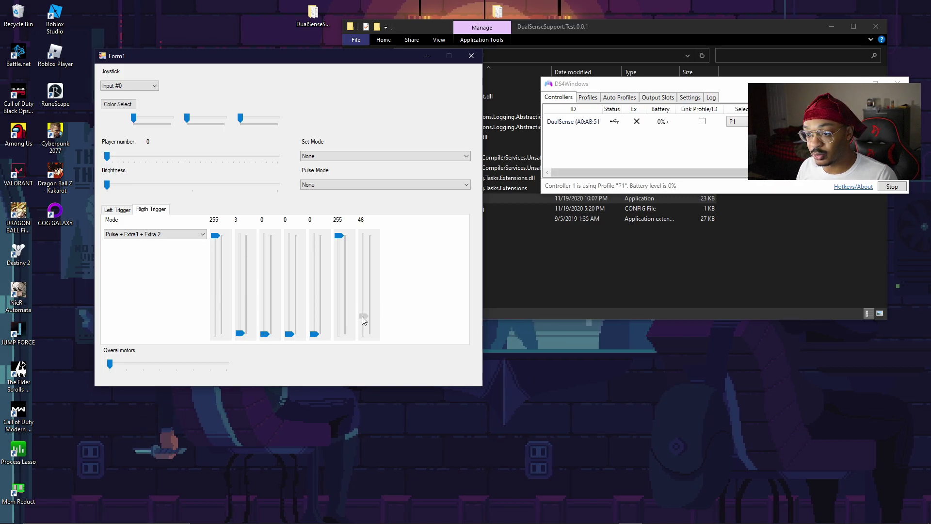
left_click_drag(362, 316, 365, 323)
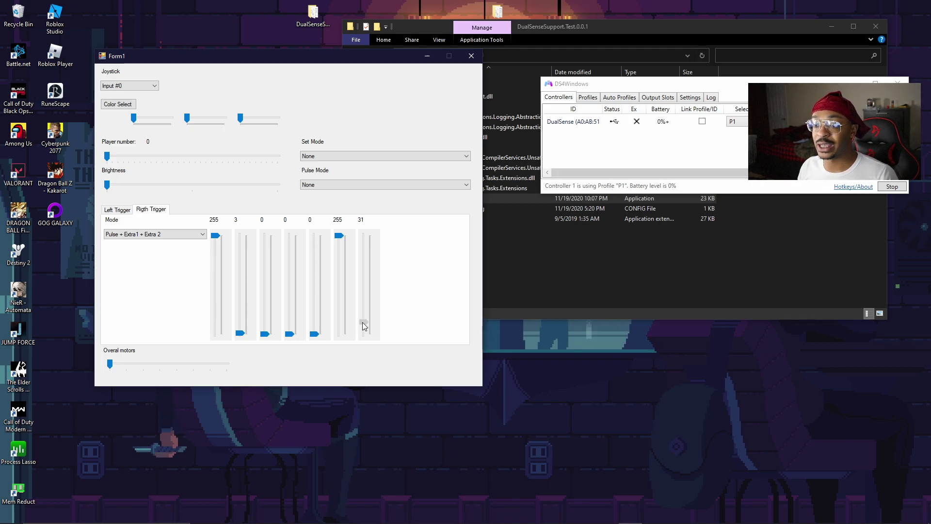
left_click(364, 324)
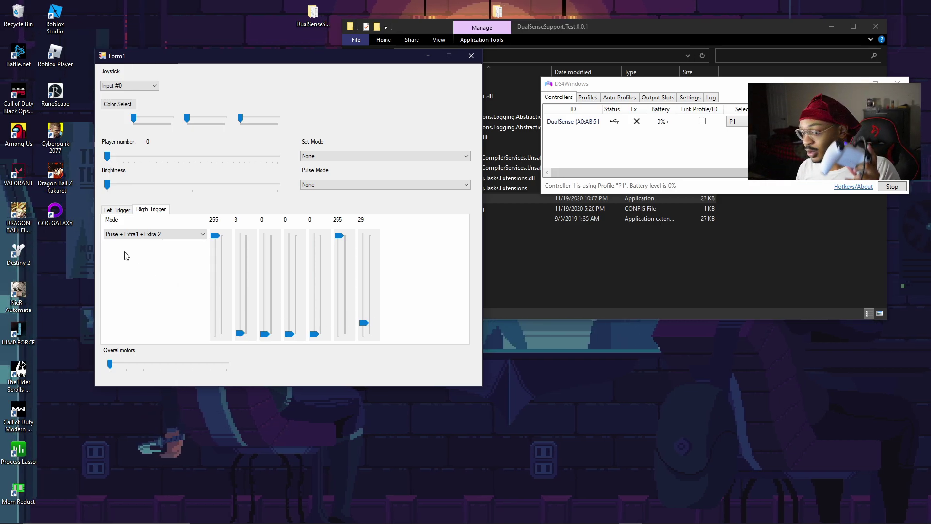
left_click_drag(365, 326, 362, 332)
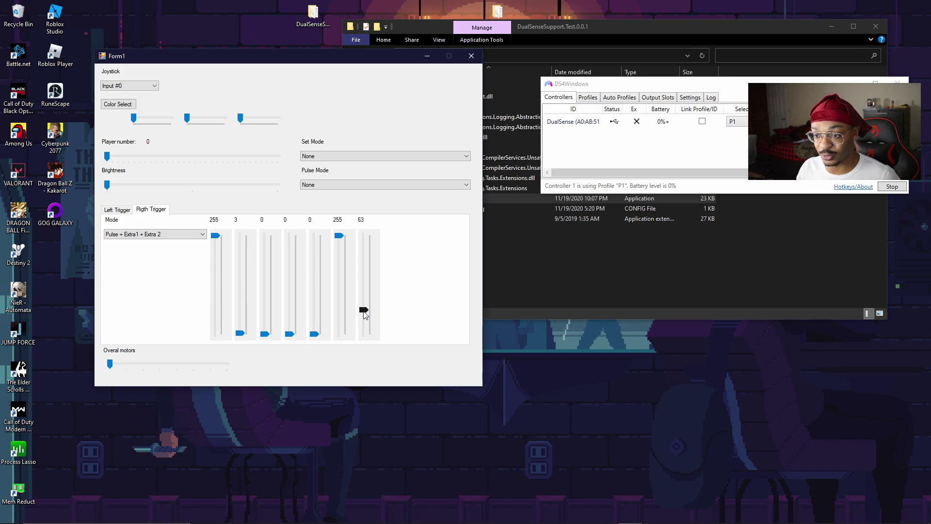
Step: Raise the last right-trigger value to 68, then lower it to 31
left_click(362, 264)
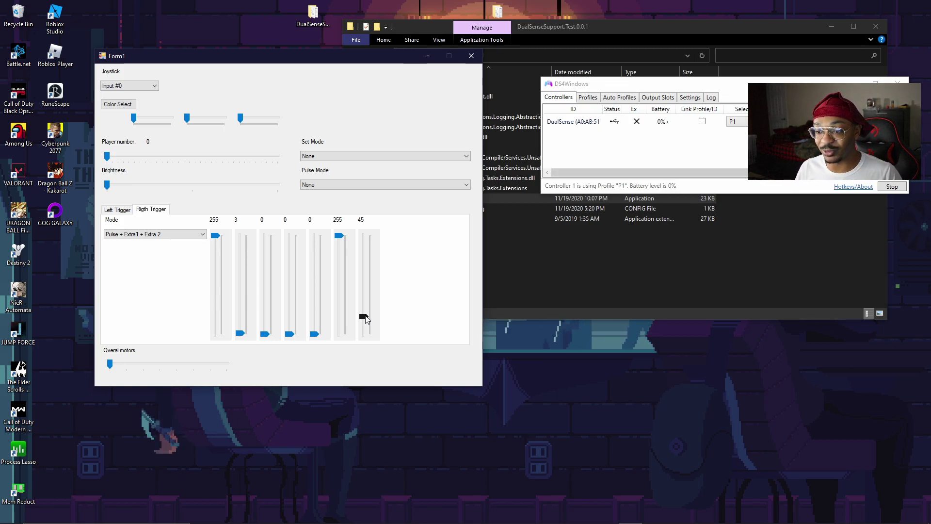
left_click_drag(366, 319, 367, 323)
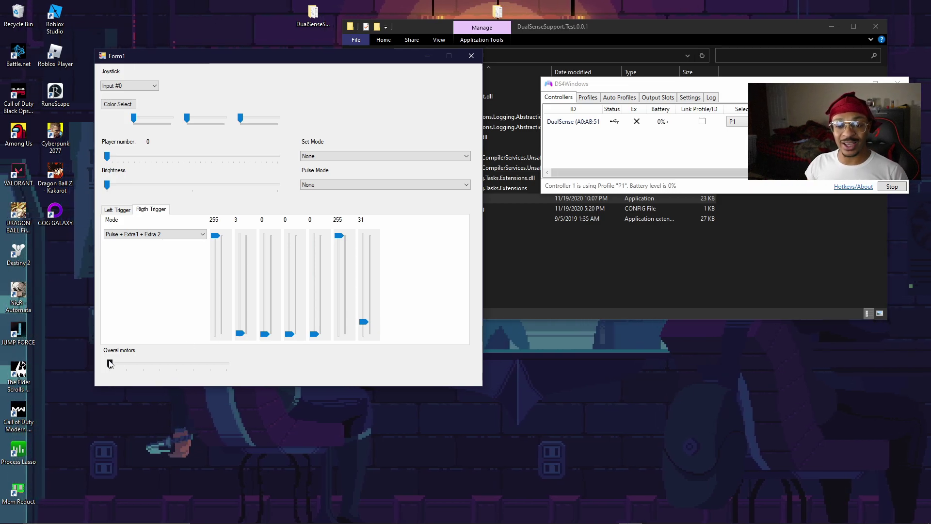
Step: Run the rumble motors at full strength, raise the light brightness and tint it red
left_click_drag(110, 363, 159, 362)
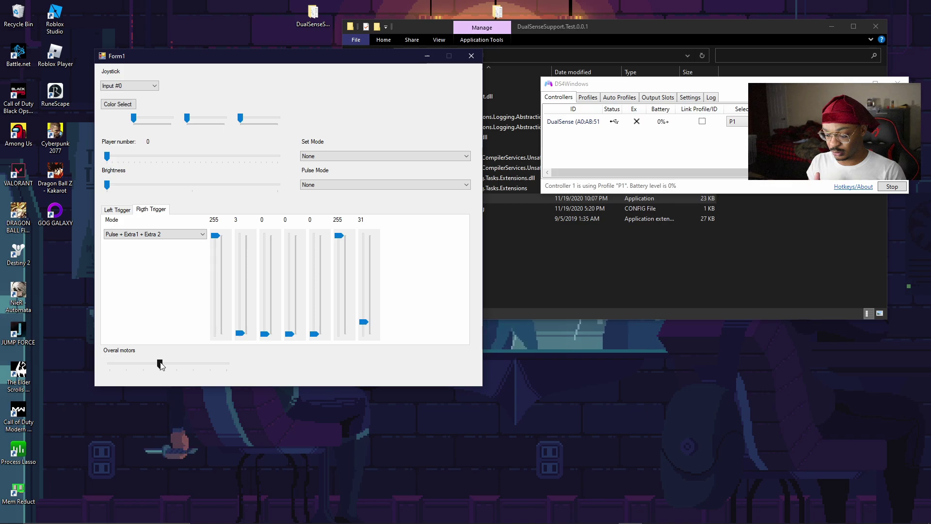
left_click_drag(162, 365, 141, 373)
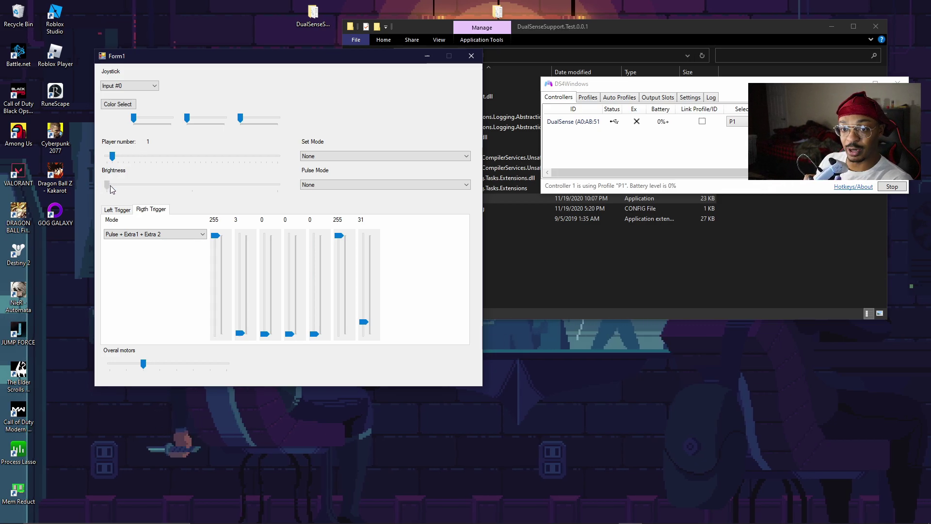
mouse_move(113, 187)
left_mouse_down()
mouse_move(199, 190)
mouse_move(161, 151)
mouse_move(106, 185)
left_mouse_up()
left_click_drag(134, 119, 260, 125)
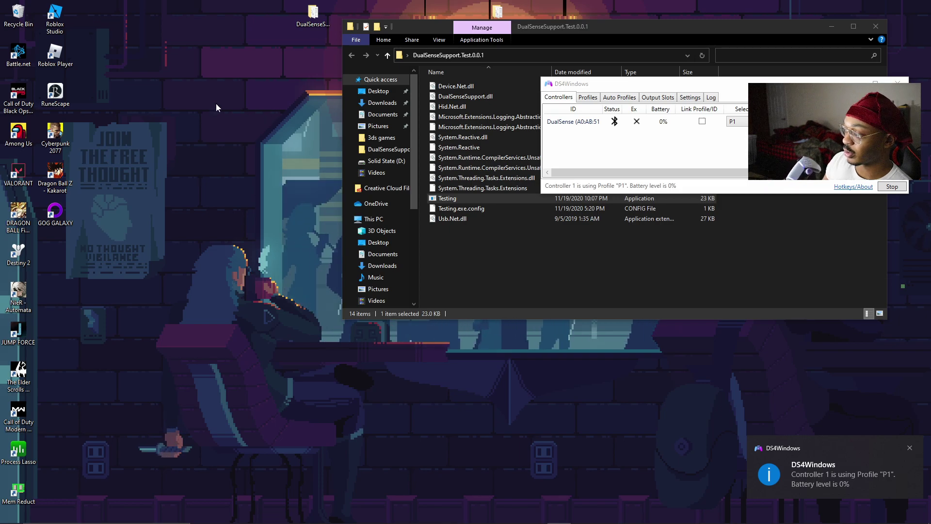
Step: Relaunch Testing, set the right trigger to Pulse + Extra1 + Extra 2 at 255, and close both windows
key("alt+Tab")
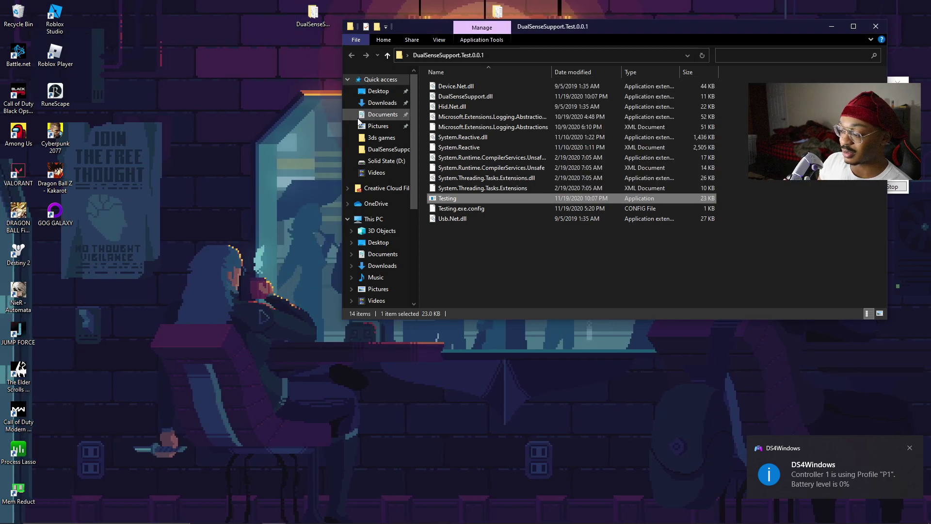
double_click(457, 199)
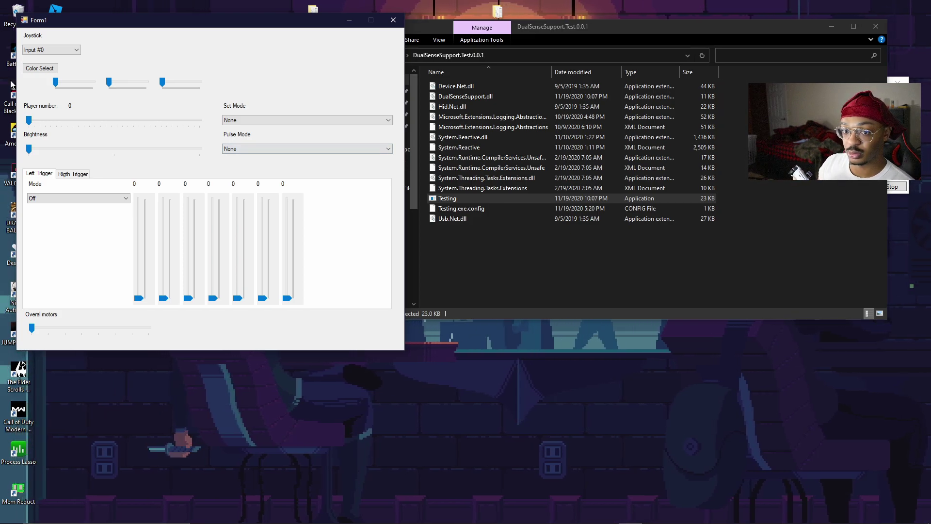
left_click(73, 173)
left_click(88, 197)
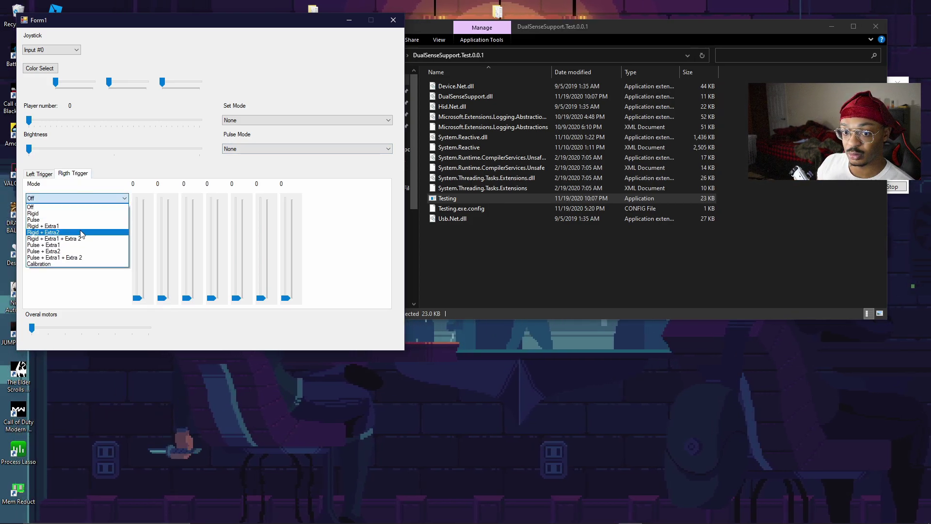
left_click(77, 262)
left_click_drag(137, 302, 150, 182)
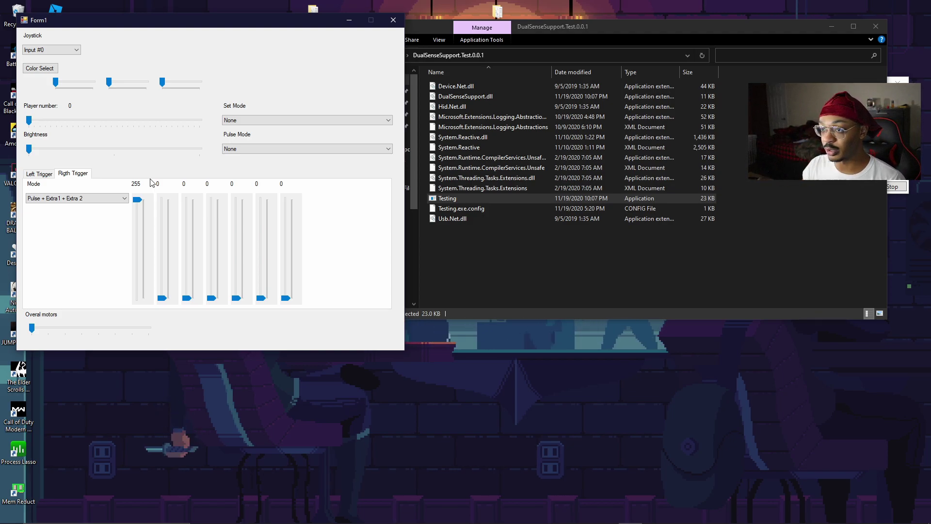
left_click(393, 20)
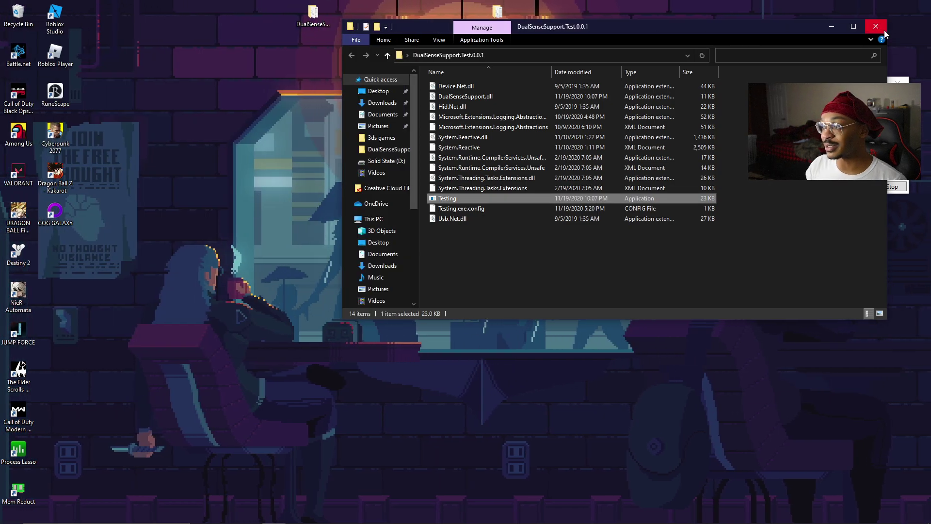
left_click(875, 26)
Step: Stop DS4Windows from handling the controller and close the DS4Windows window
left_click(892, 187)
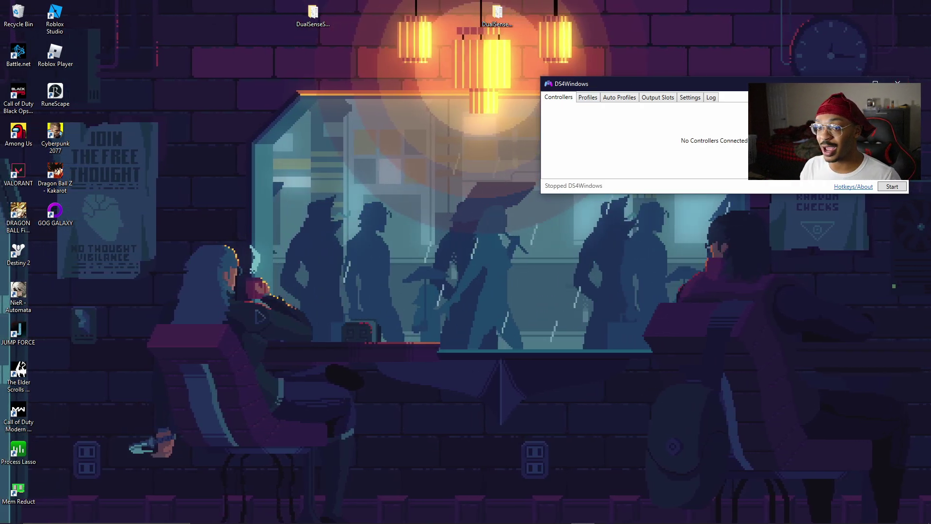
mouse_move(373, 521)
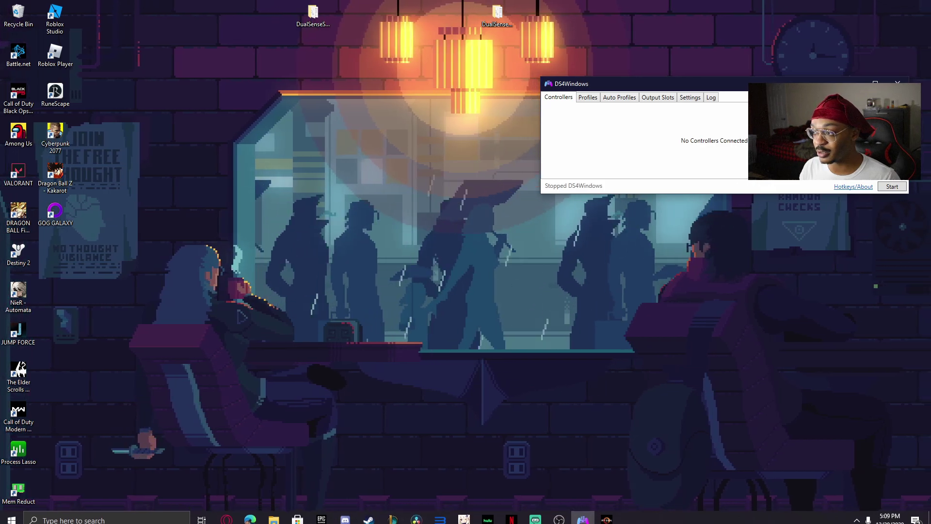
left_click(897, 83)
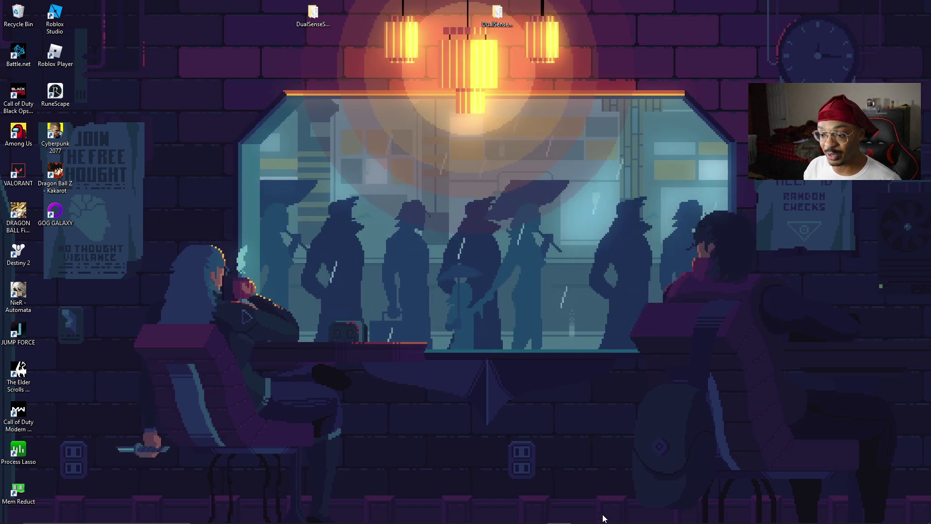
mouse_move(602, 517)
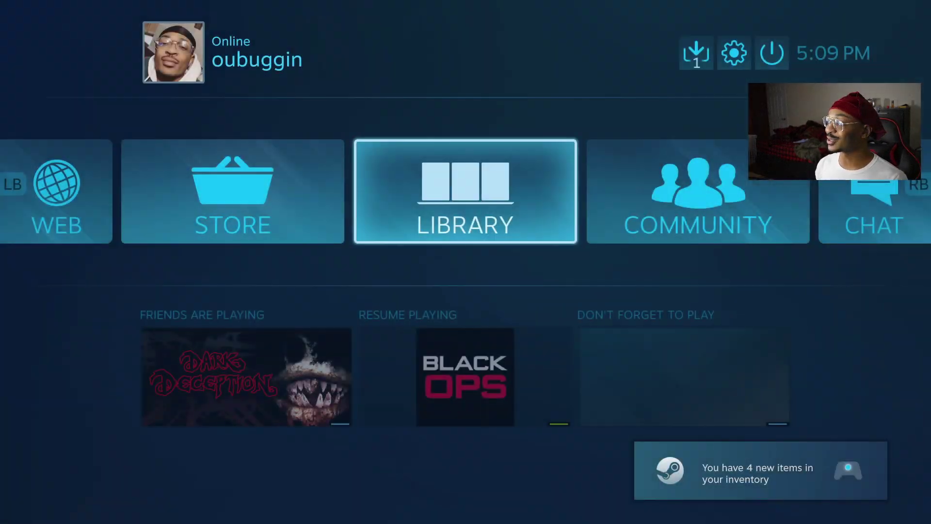
Step: Go to the Controller Settings page in Big Picture settings
left_click(734, 54)
key("Down")
key("Down")
key("Up")
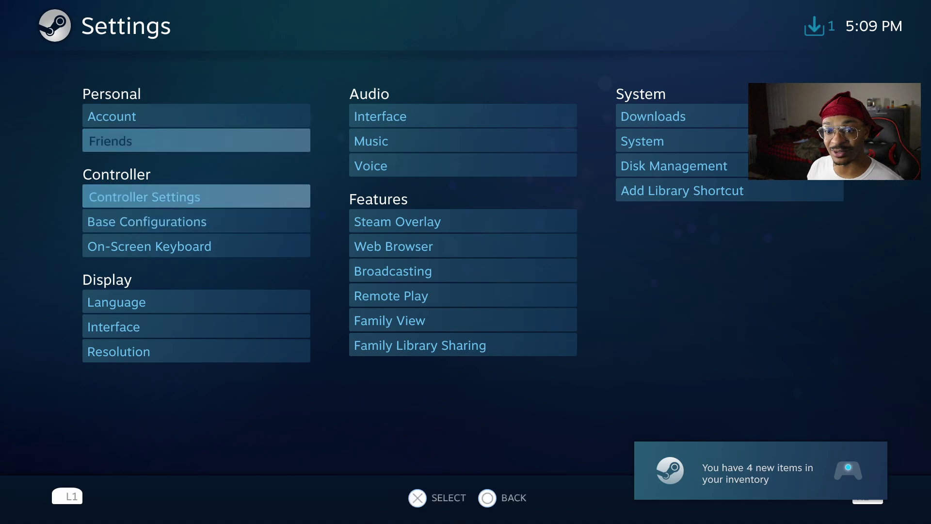
key("Down")
key("Down")
key("Up")
key("Return")
key("Down")
key("Down")
key("Down")
key("Down")
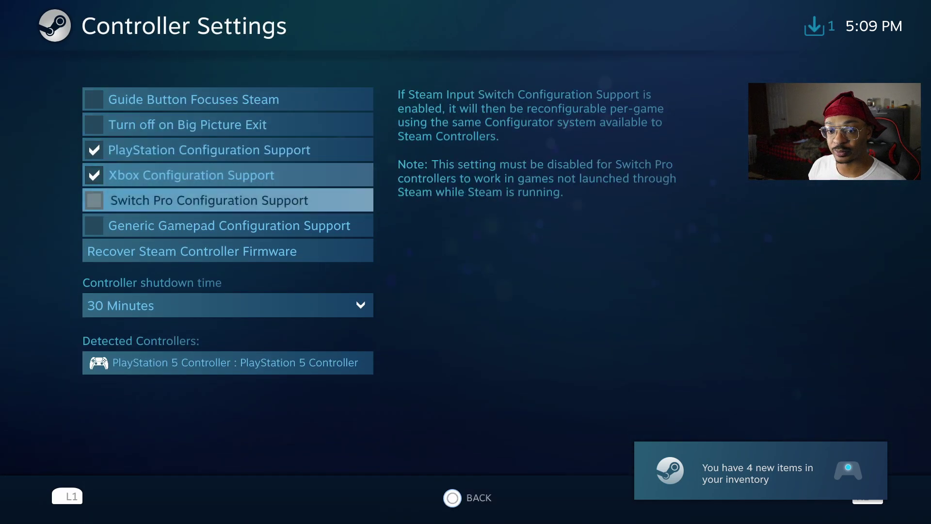
Step: In the PS5 controller's preferences, shift the light colour and raise saturation to maximum
key("Down")
key("Down")
key("Down")
key("Down")
key("Right")
key("Return")
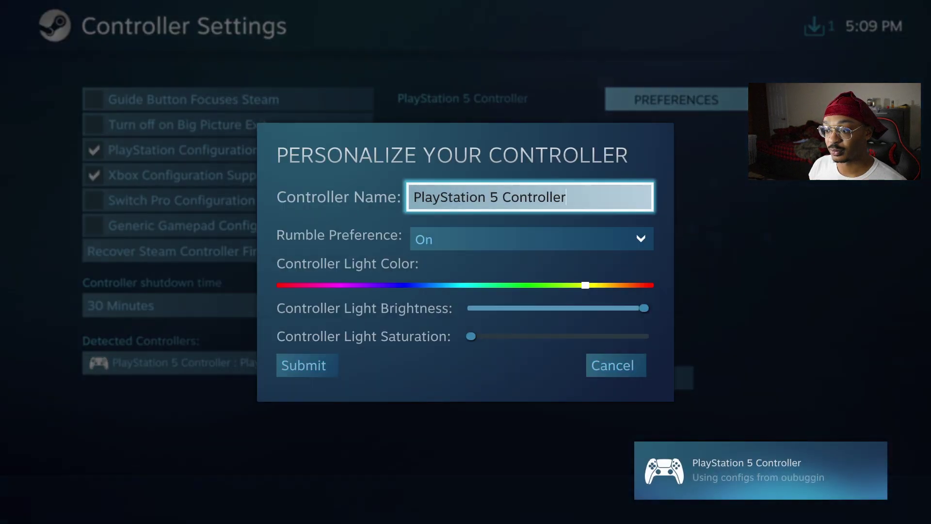
key("Down")
key("Down")
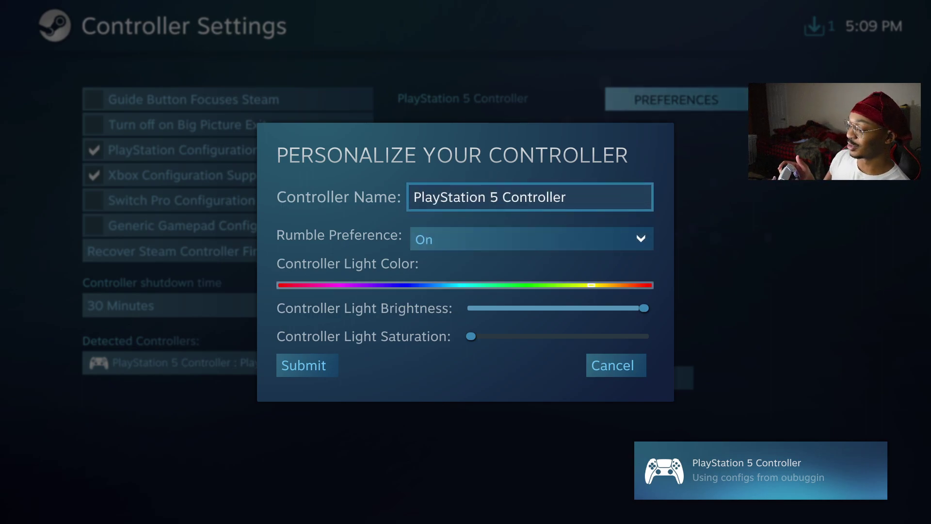
key("Left")
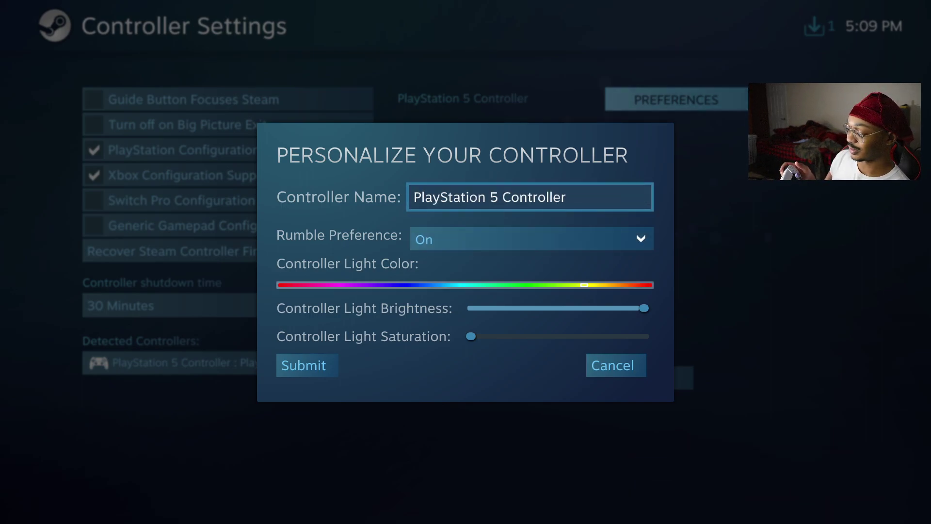
left_click_drag(473, 337, 669, 335)
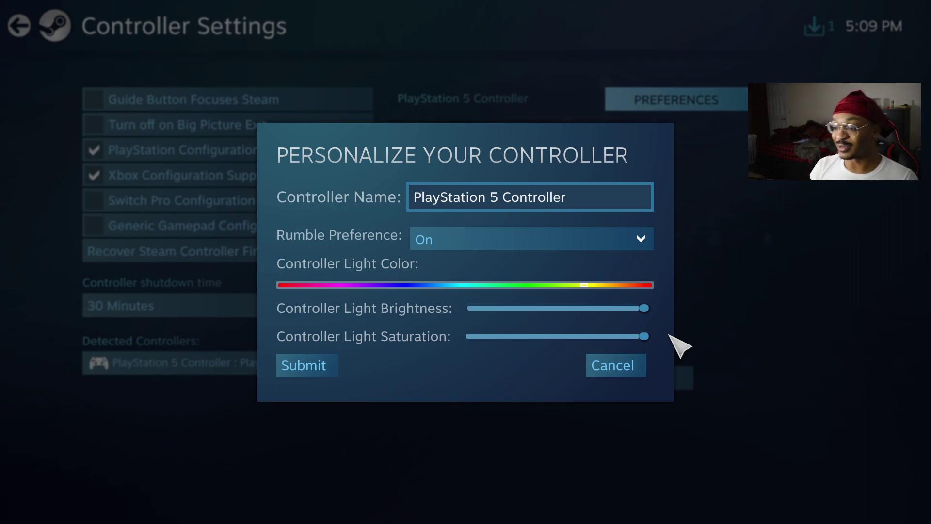
Step: Submit the controller personalisation and go from home to the game library
left_click(314, 367)
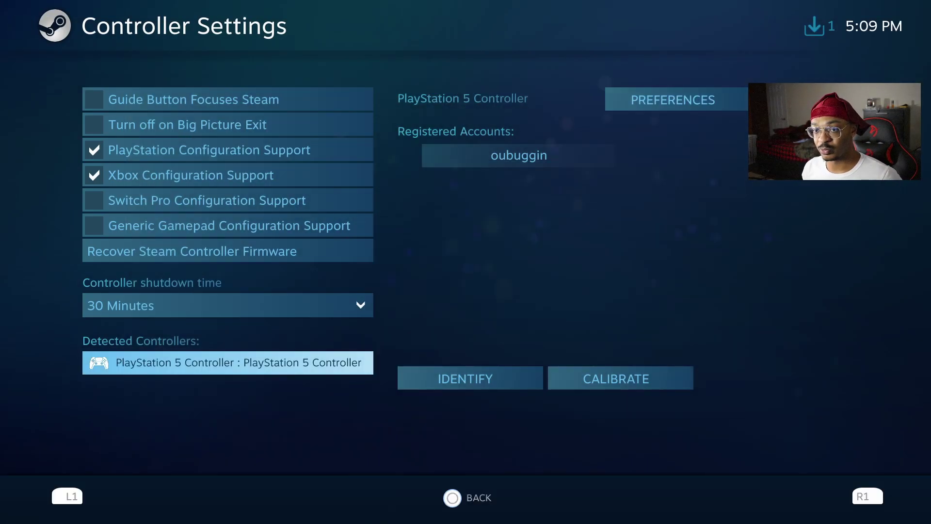
key("Escape")
key("Escape")
key("Down")
key("Left")
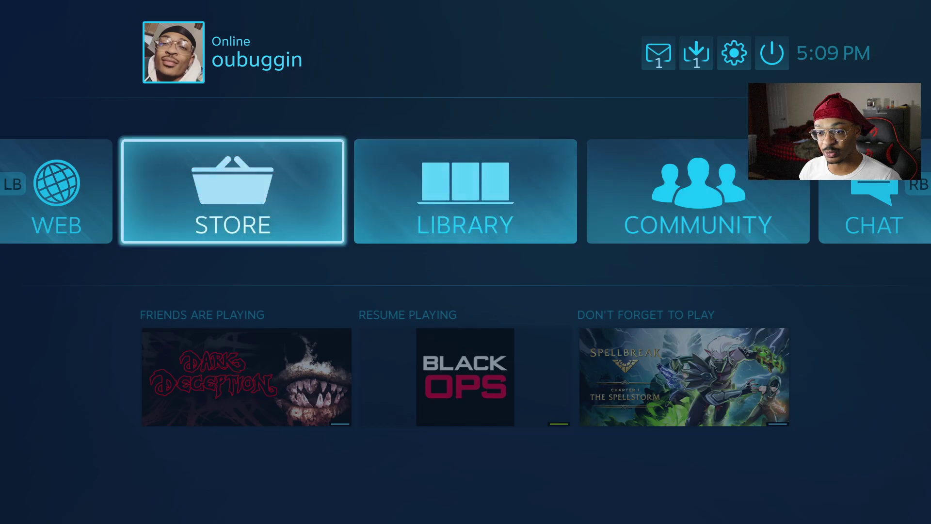
key("Right")
key("Return")
Step: Open Cyberpunk 2077 from Recent games, pausing and then resuming its update
key("Down")
key("Left")
key("Left")
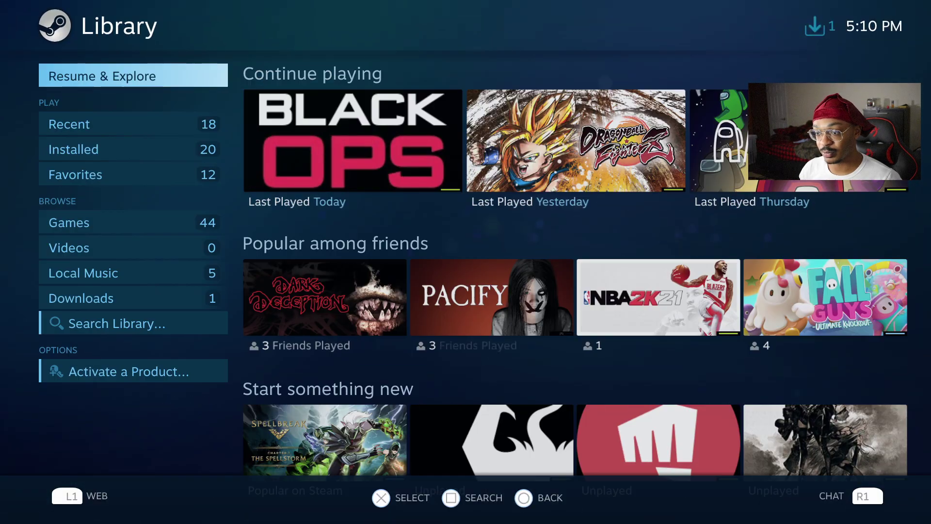
key("Down")
key("Right")
key("Down")
key("Return")
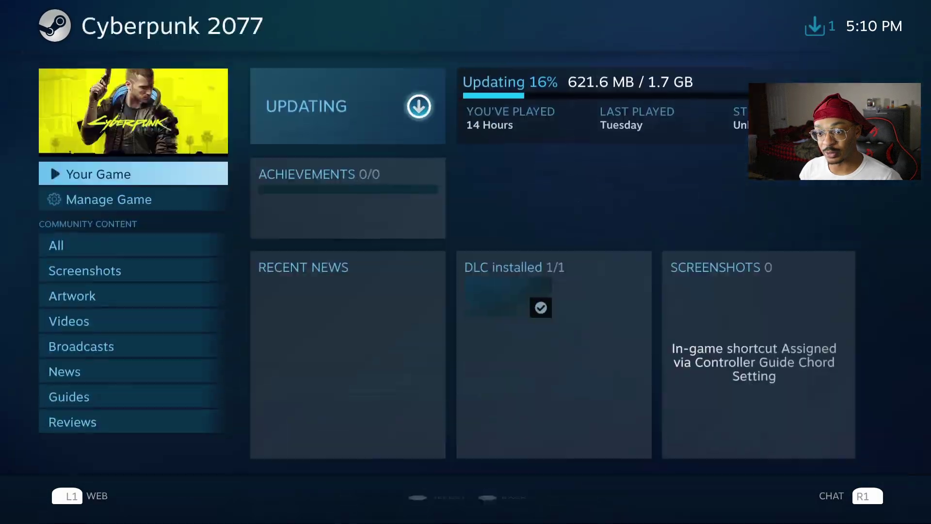
key("Return")
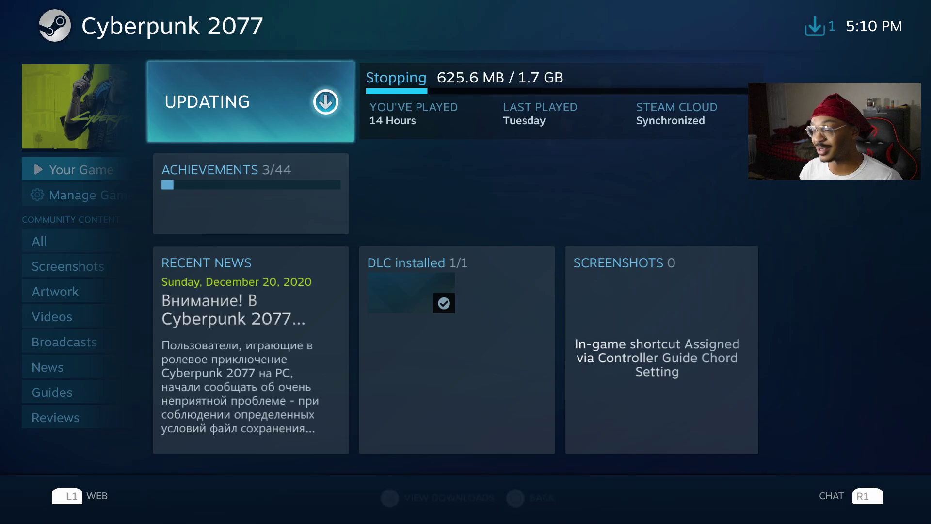
key("Return")
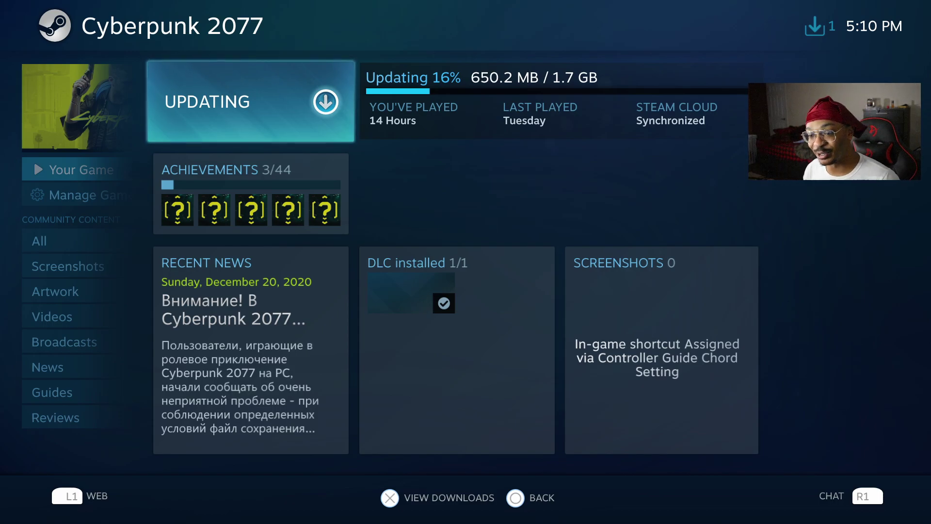
key("Left")
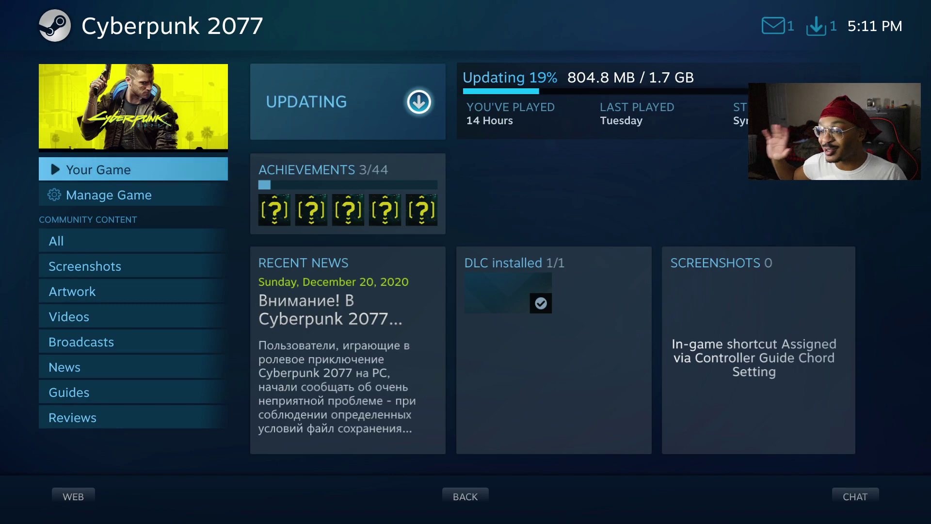
left_click(758, 349)
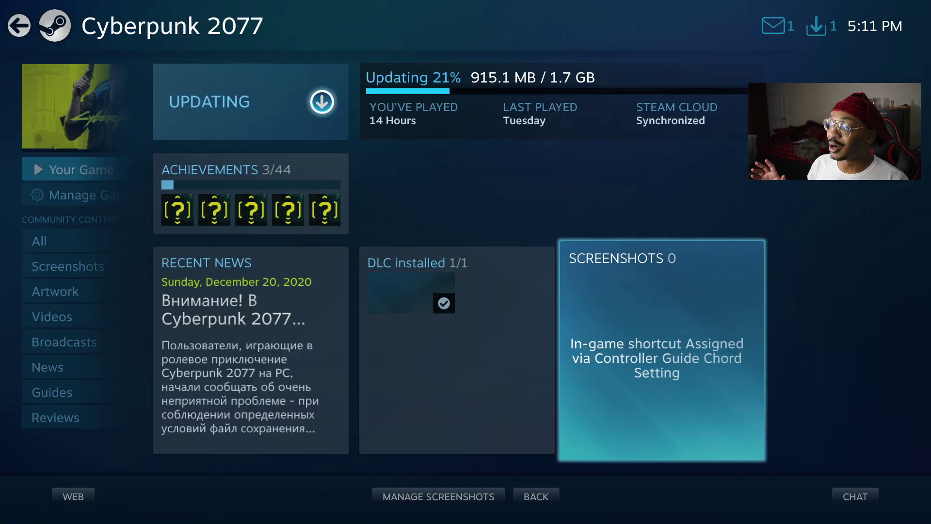